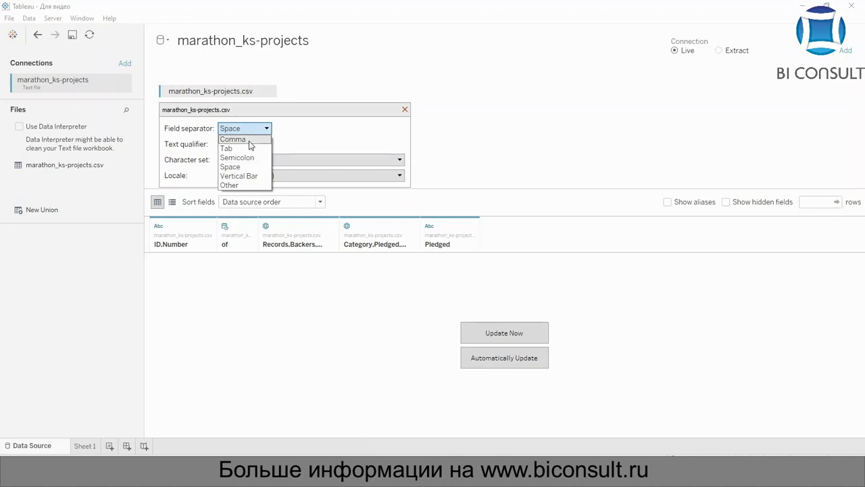
Set the field separator of marathon_ks-projects.csv to Comma and update the data preview
{"action": "left_click", "coordinate": [249, 139]}
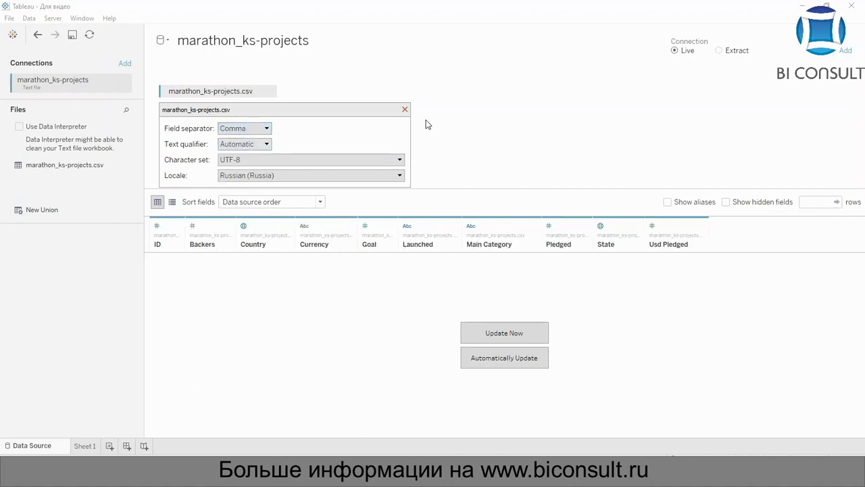
{"action": "left_click", "coordinate": [405, 109]}
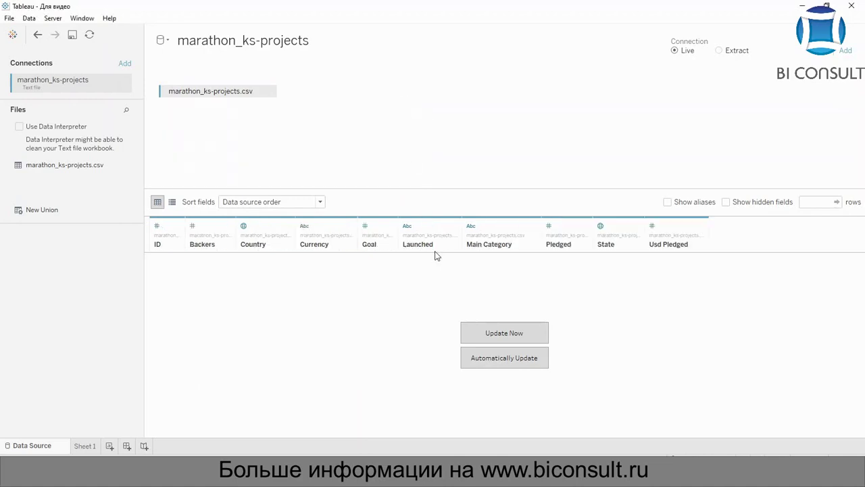
{"action": "left_click", "coordinate": [487, 337]}
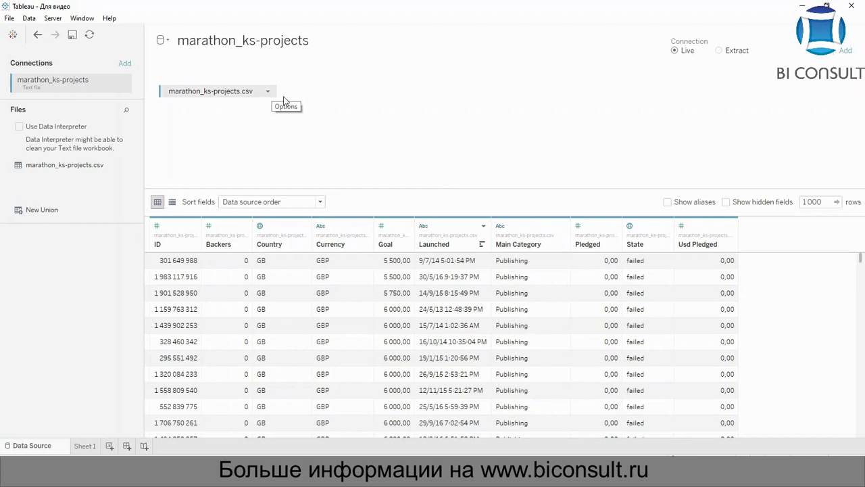
Try to convert the Launched column to Date & Time, and undo the type change
{"action": "left_click", "coordinate": [423, 227]}
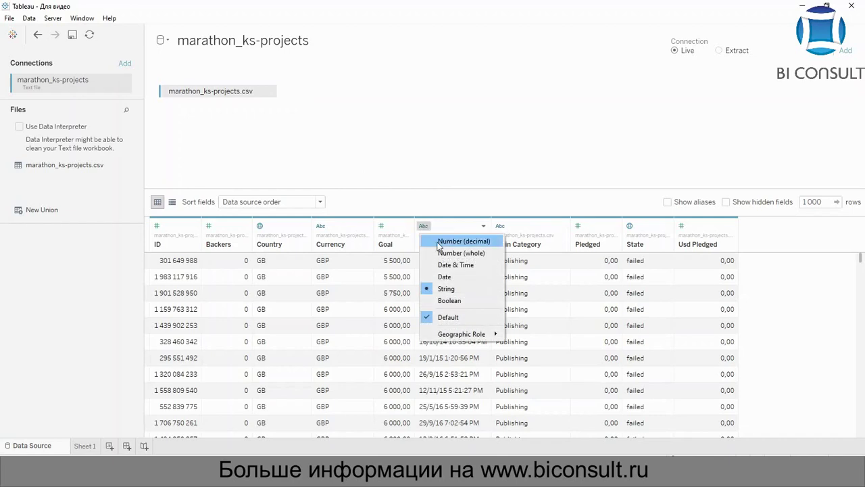
{"action": "left_click", "coordinate": [465, 266]}
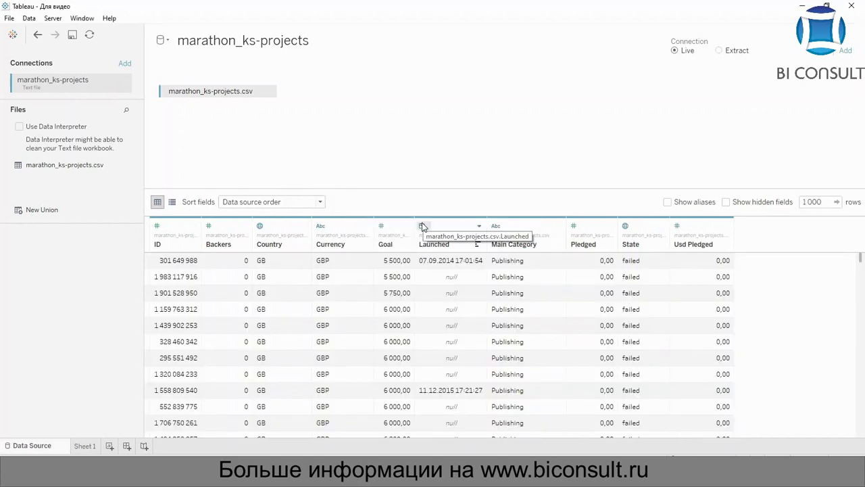
{"action": "key", "text": "ctrl+z"}
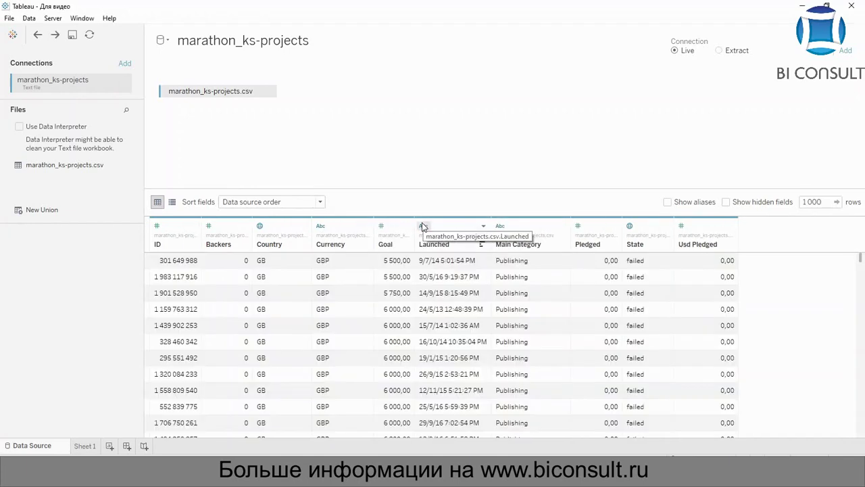
Set the text file's locale to English (United Kingdom) and convert the Launched column to Date & Time
{"action": "left_click", "coordinate": [269, 92]}
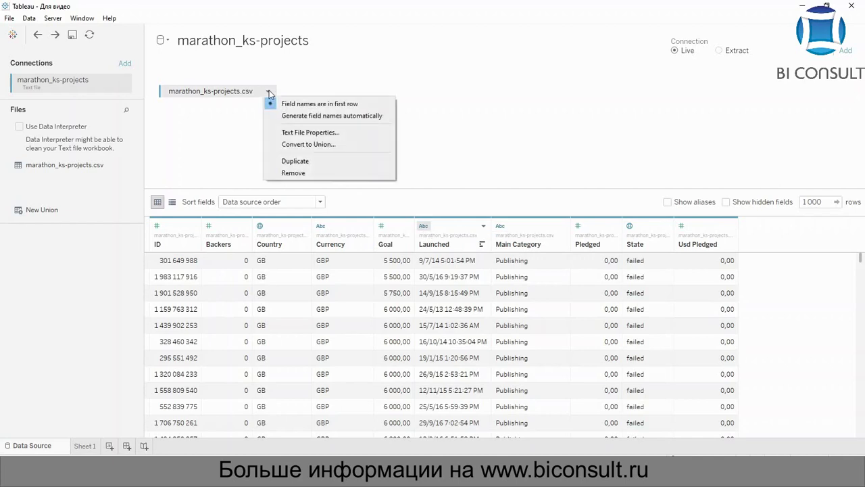
{"action": "left_click", "coordinate": [311, 132]}
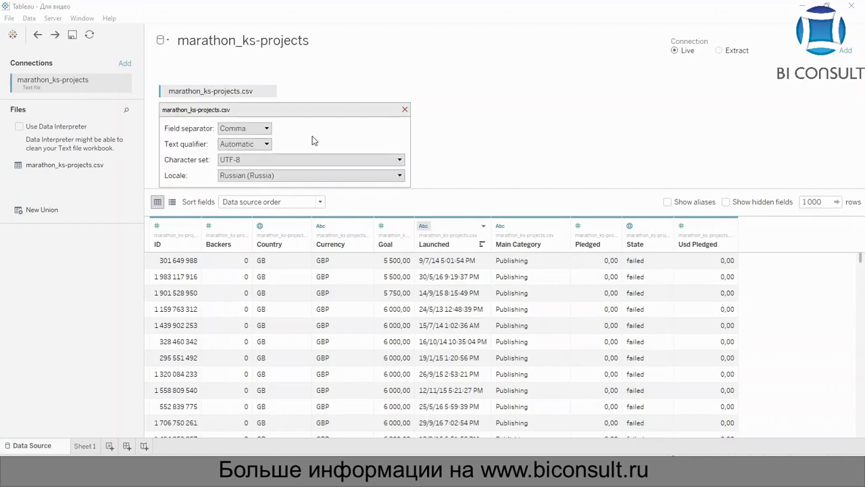
{"action": "left_click", "coordinate": [273, 176]}
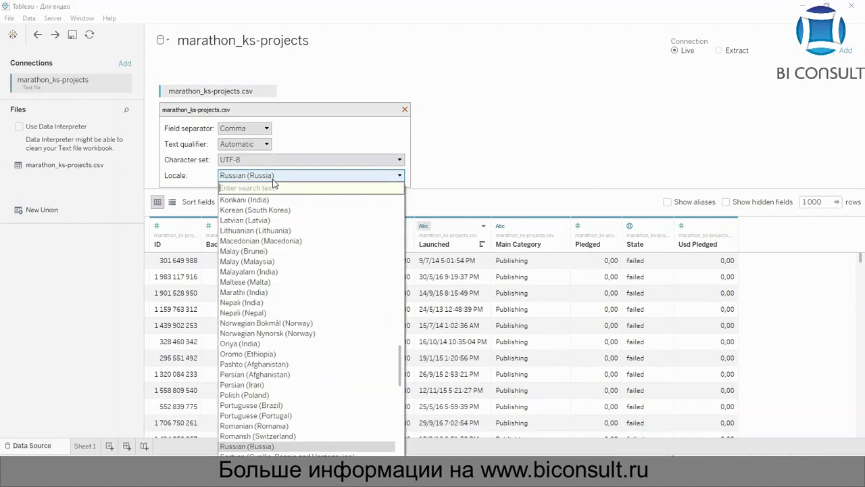
{"action": "type", "text": "Eng"}
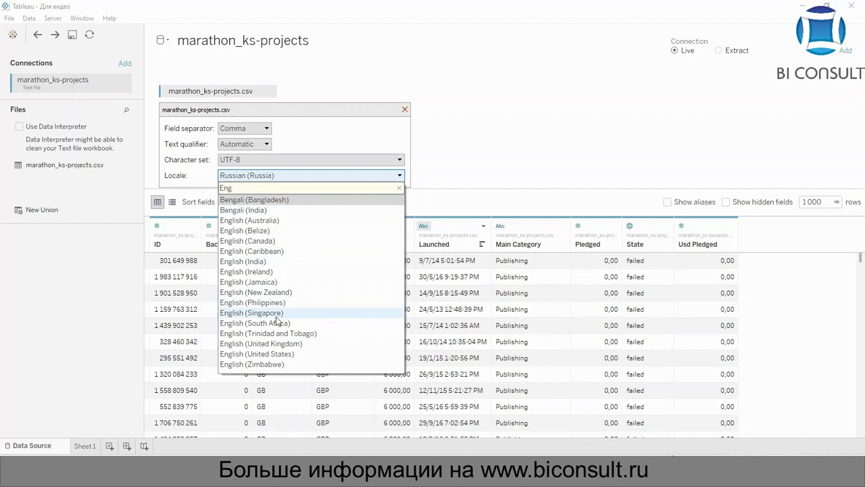
{"action": "left_click", "coordinate": [285, 342]}
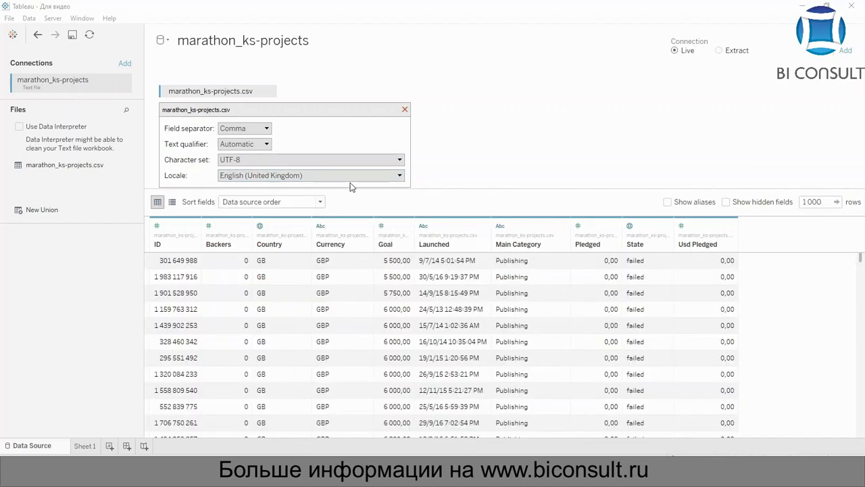
{"action": "left_click", "coordinate": [405, 109]}
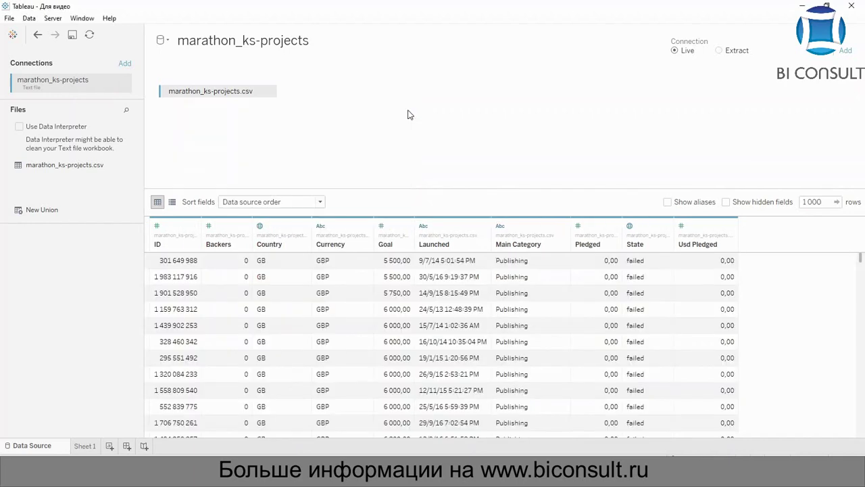
{"action": "left_click", "coordinate": [423, 226]}
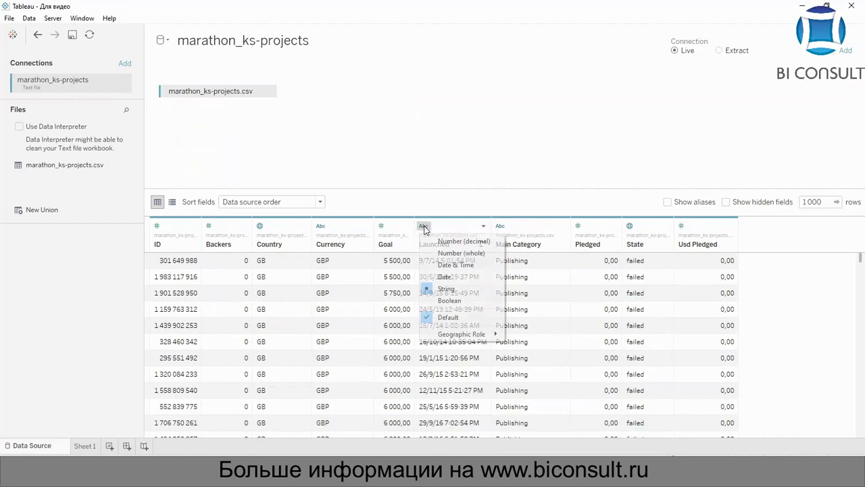
{"action": "left_click", "coordinate": [462, 265]}
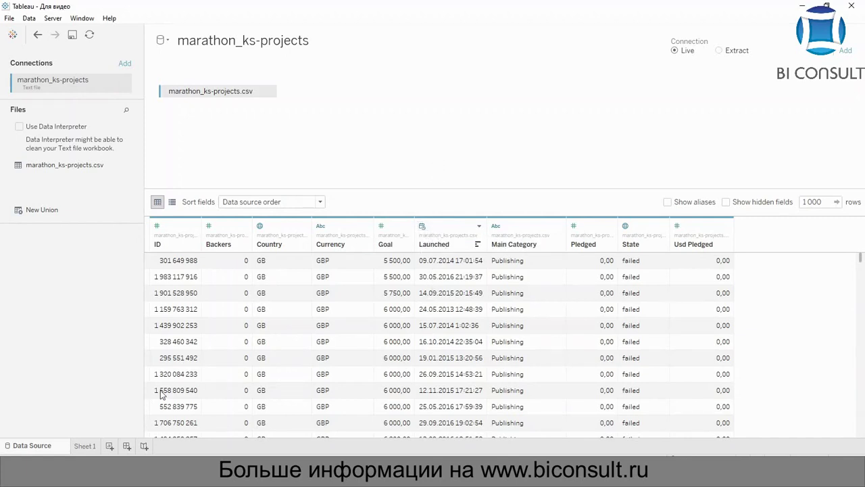
Place the Launched date by year on Rows in Sheet 1
{"action": "left_click", "coordinate": [85, 446]}
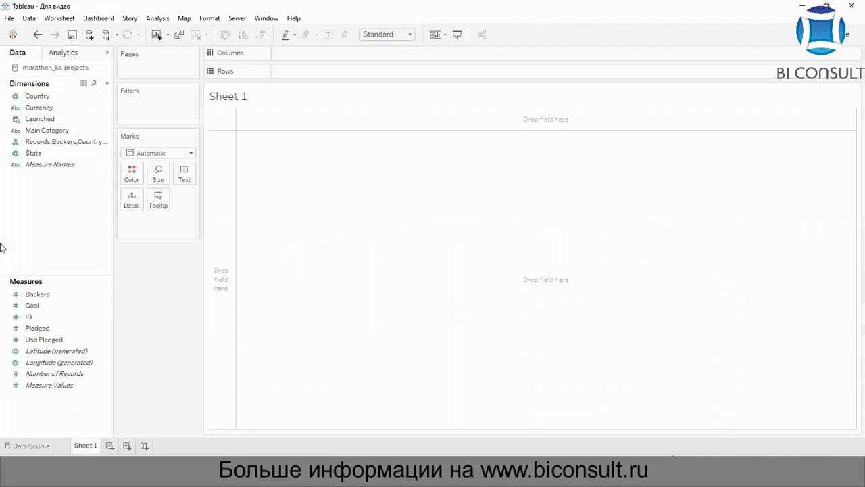
{"action": "left_click", "coordinate": [44, 120]}
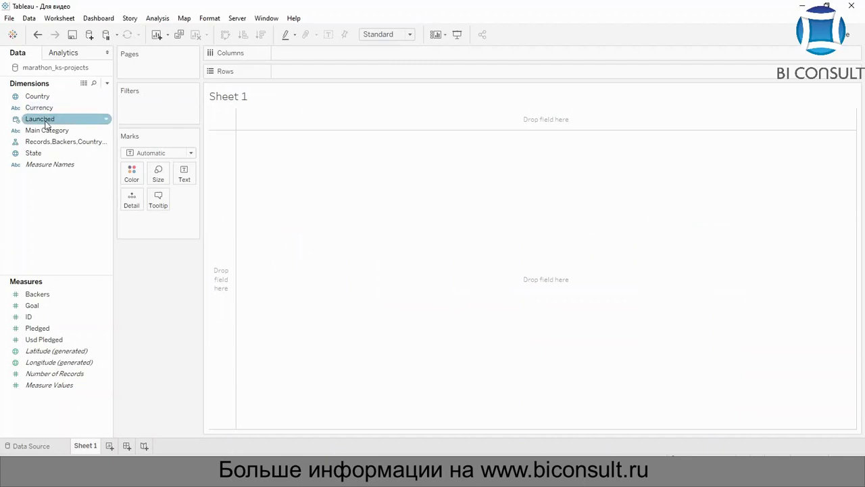
{"action": "mouse_move", "coordinate": [46, 125]}
{"action": "left_mouse_down"}
{"action": "mouse_move", "coordinate": [77, 117]}
{"action": "mouse_move", "coordinate": [149, 124]}
{"action": "mouse_move", "coordinate": [293, 77]}
{"action": "left_mouse_up"}
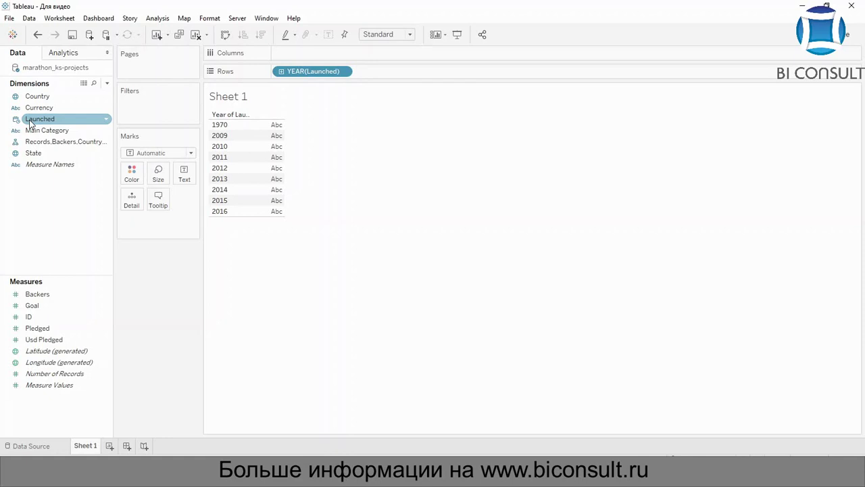
Filter the sheet by years of Launched, excluding 1970
{"action": "left_click_drag", "start_coordinate": [30, 124], "coordinate": [148, 114]}
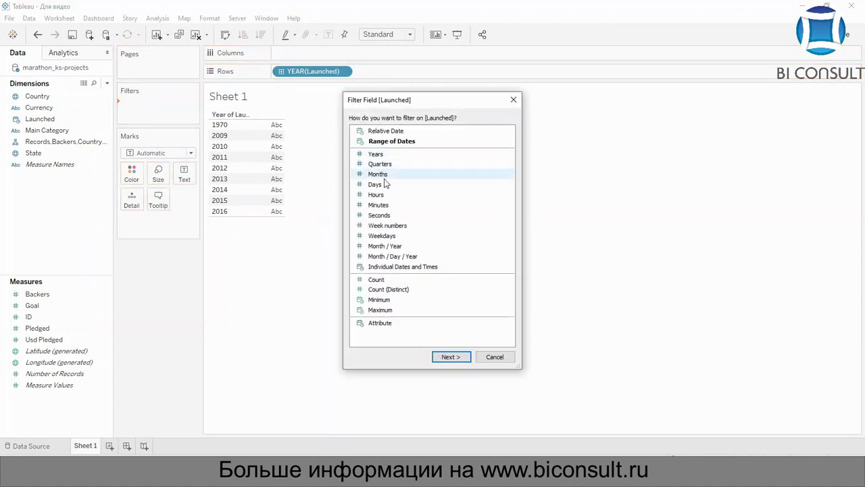
{"action": "left_click", "coordinate": [404, 155]}
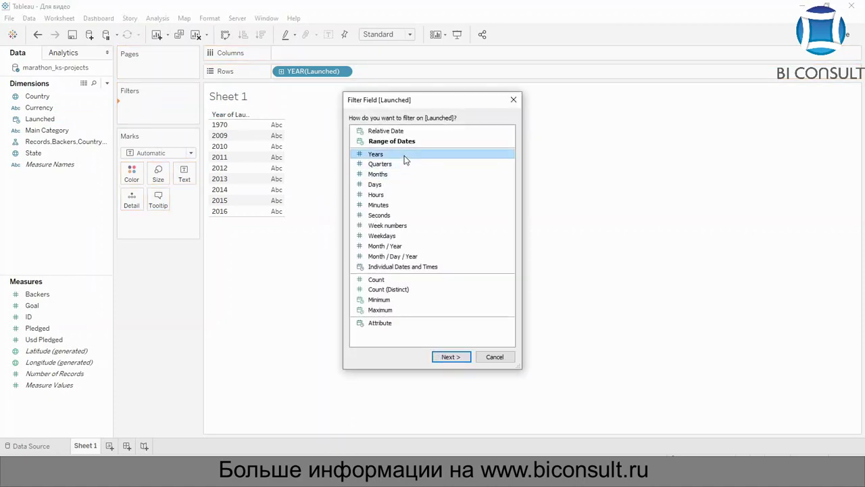
{"action": "left_click", "coordinate": [452, 357]}
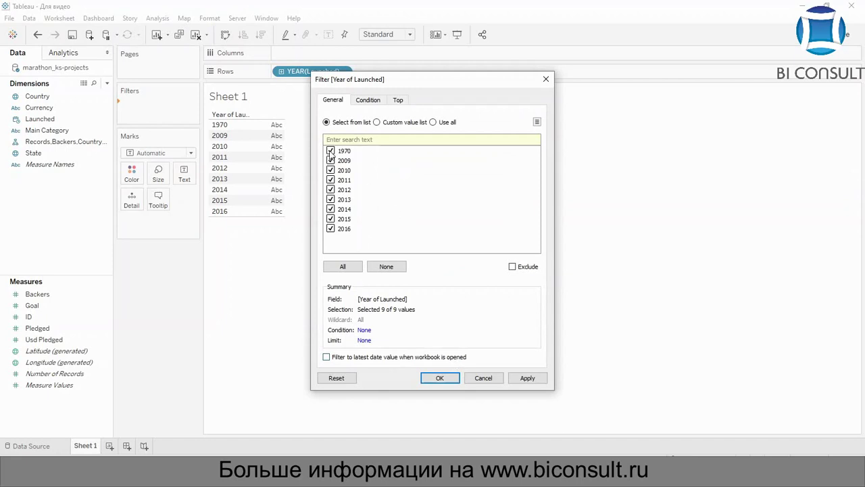
{"action": "left_click", "coordinate": [330, 151]}
{"action": "left_click", "coordinate": [527, 379]}
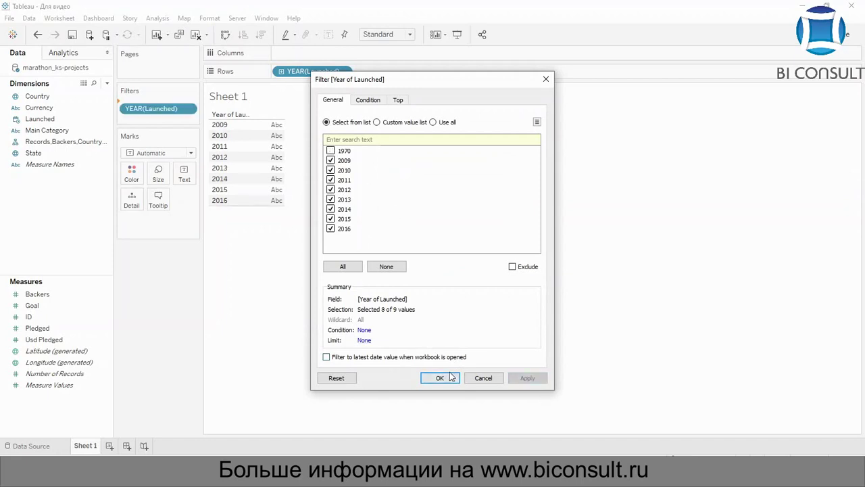
{"action": "left_click", "coordinate": [441, 378]}
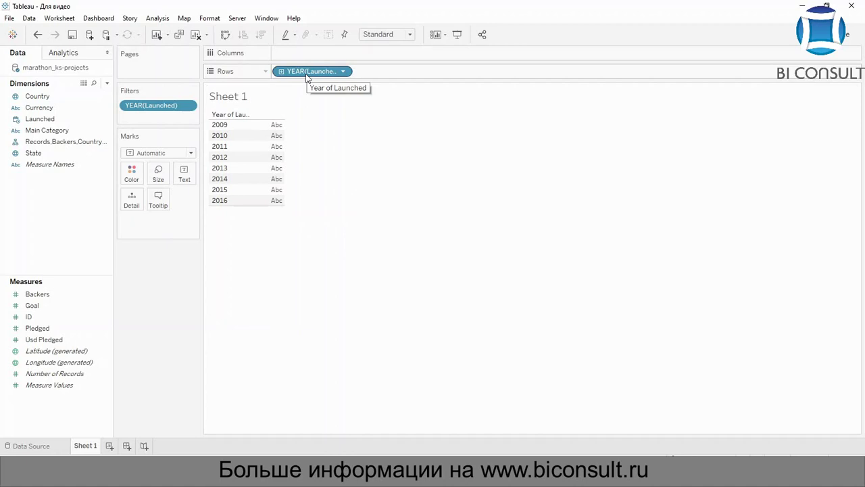
Expand the Launched years into quarters on Rows and place Number of Records on Columns
{"action": "left_click", "coordinate": [283, 73]}
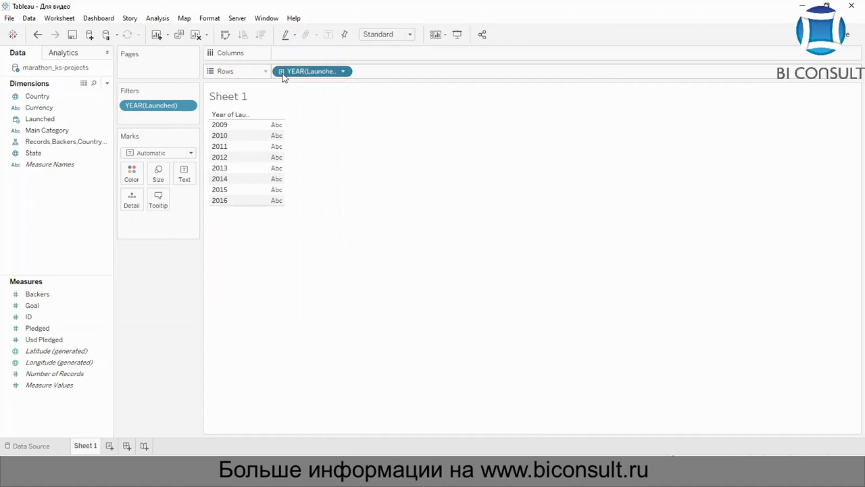
{"action": "left_click", "coordinate": [282, 71]}
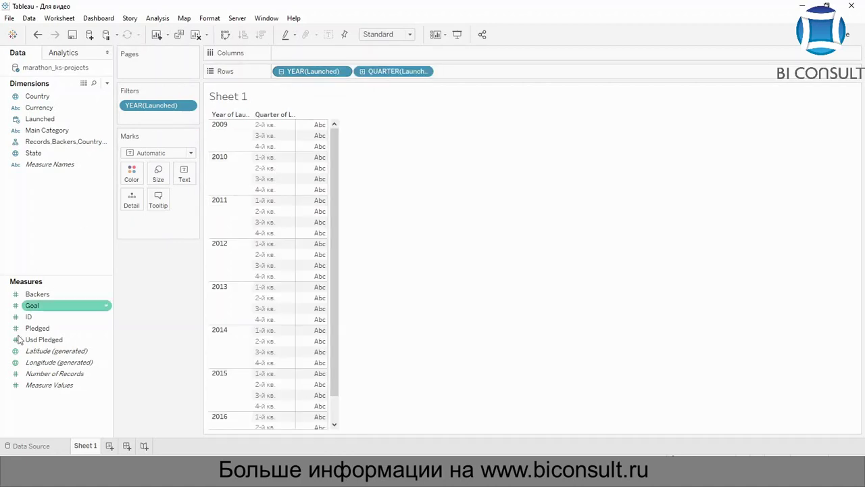
{"action": "left_click_drag", "start_coordinate": [54, 373], "coordinate": [319, 53]}
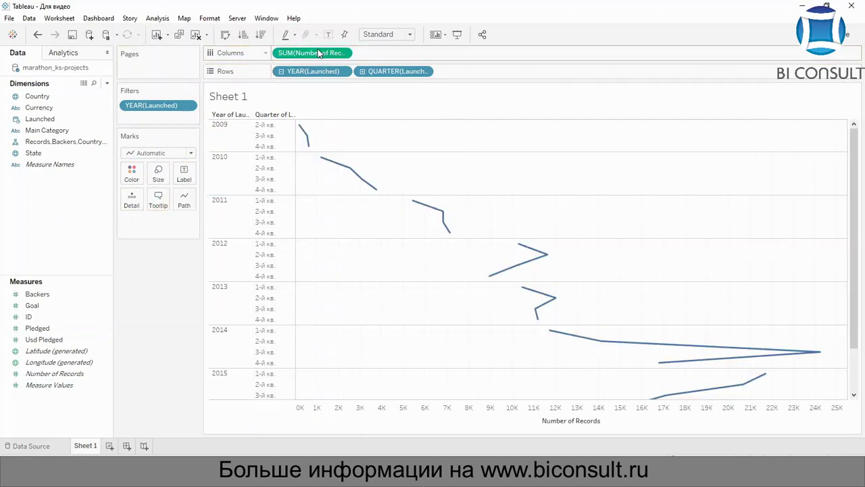
Change the chart's mark type to Bar and show the mark labels
{"action": "left_click", "coordinate": [184, 153]}
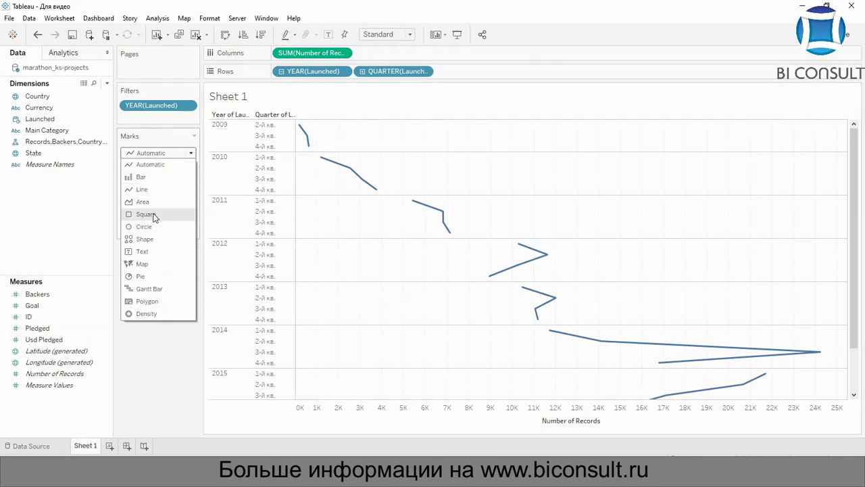
{"action": "left_click", "coordinate": [147, 179]}
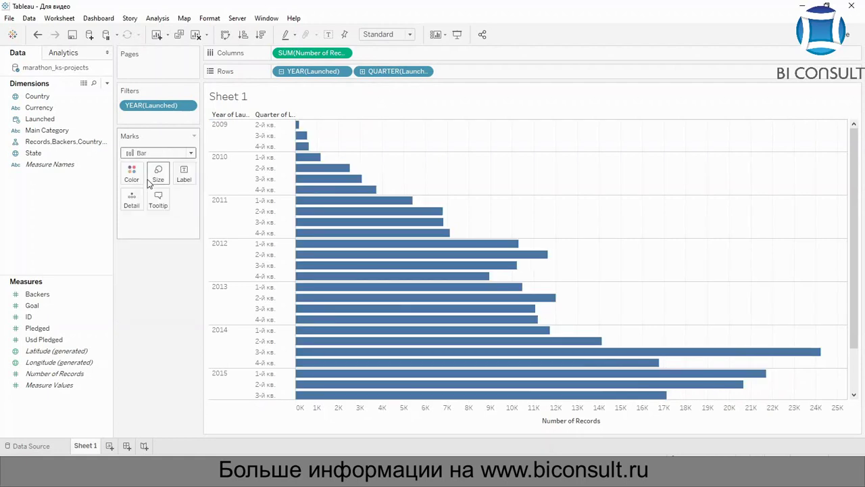
{"action": "left_click", "coordinate": [184, 173]}
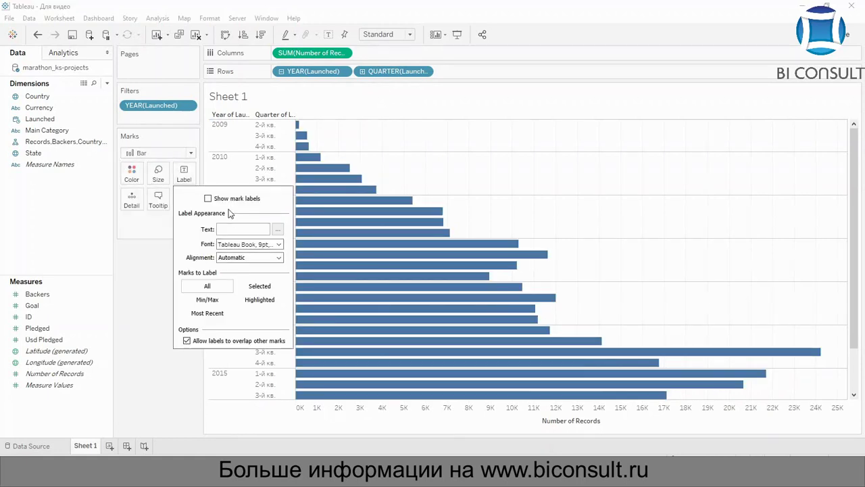
{"action": "left_click", "coordinate": [215, 200]}
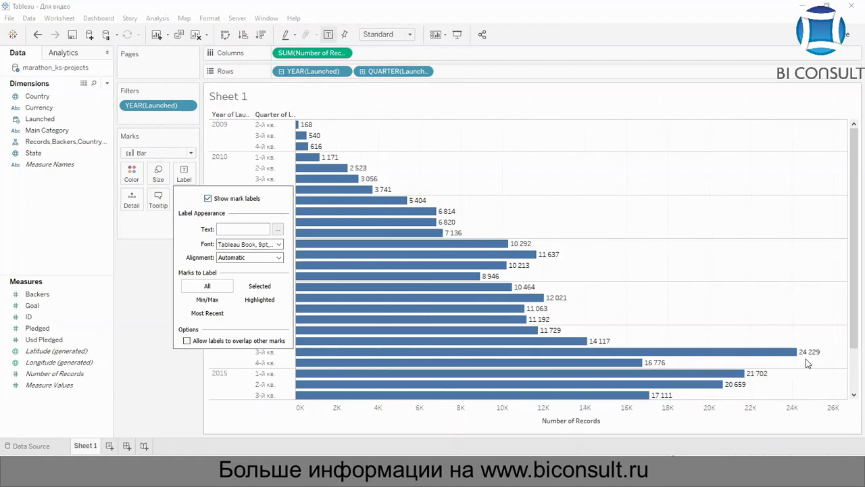
{"action": "mouse_move", "coordinate": [817, 358]}
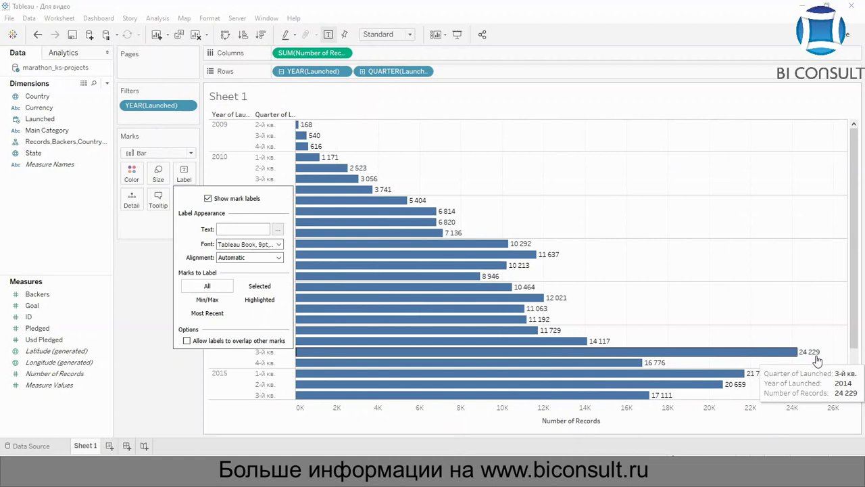
{"action": "left_click", "coordinate": [142, 353]}
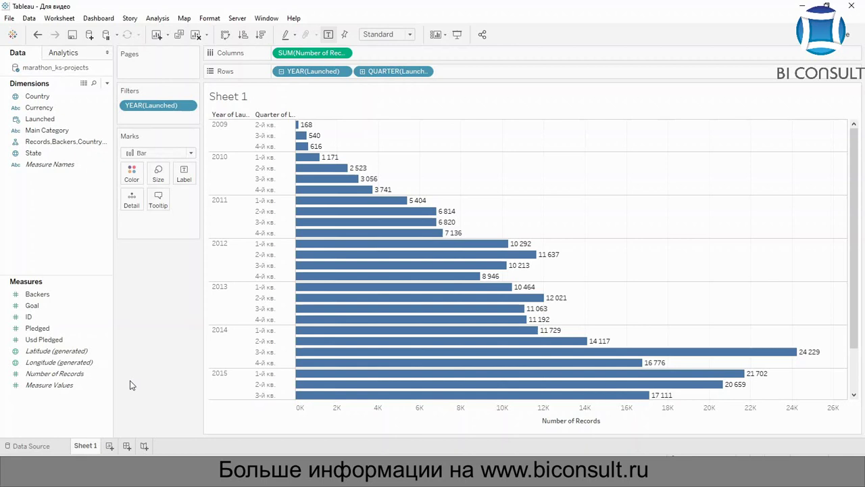
Create a second worksheet with the Launched date by year on Columns
{"action": "left_click", "coordinate": [109, 446]}
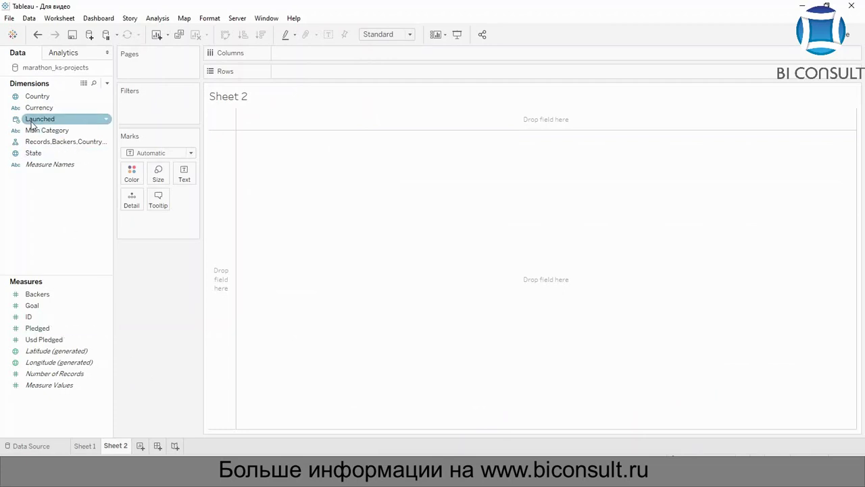
{"action": "left_click_drag", "start_coordinate": [31, 123], "coordinate": [282, 58]}
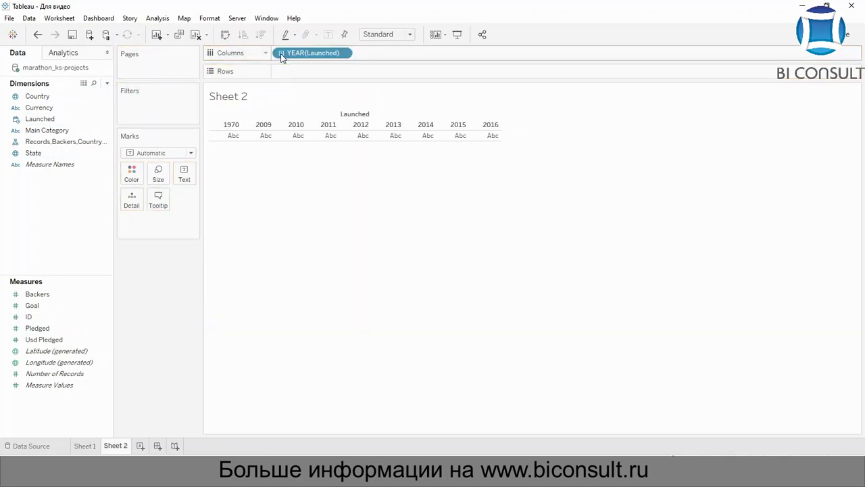
Change the Launched date on Columns from years to weekdays
{"action": "left_click", "coordinate": [343, 53]}
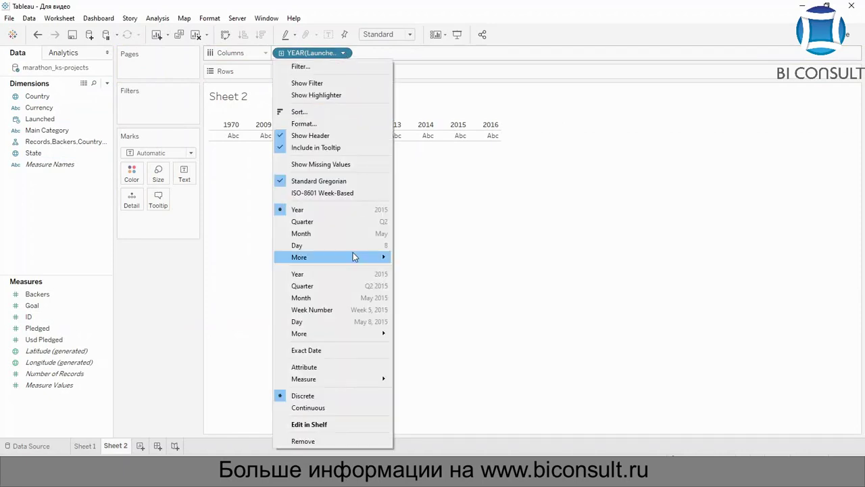
{"action": "mouse_move", "coordinate": [361, 259]}
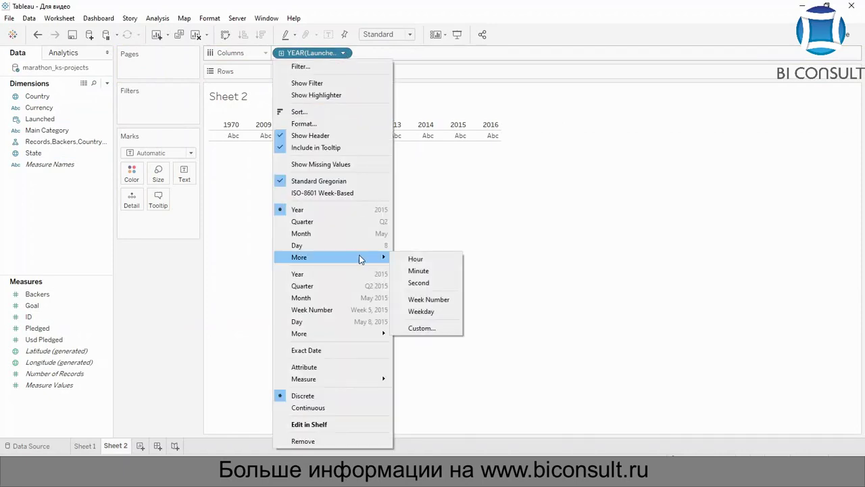
{"action": "left_click", "coordinate": [436, 316]}
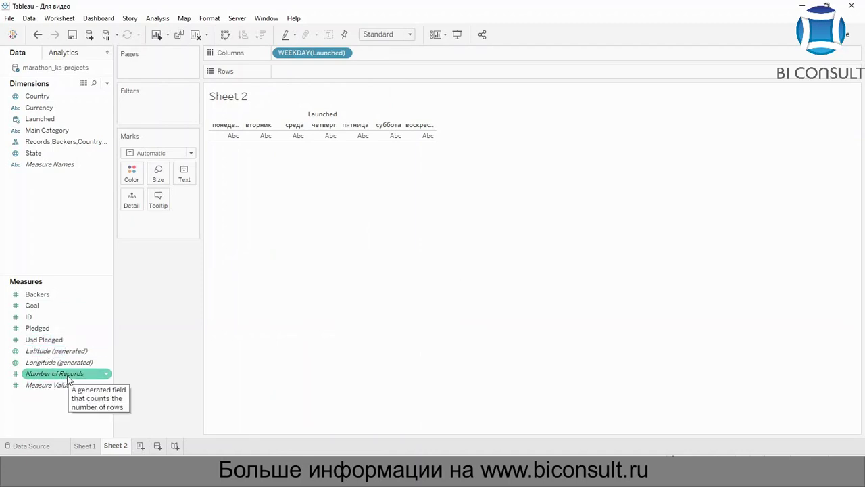
Place Number of Records on Rows and set the chart's mark type to Bar
{"action": "left_click_drag", "start_coordinate": [68, 380], "coordinate": [338, 78]}
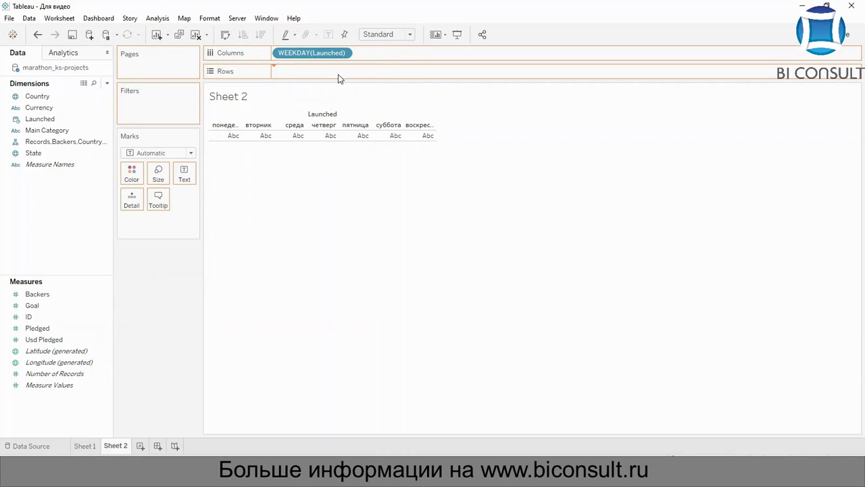
{"action": "left_click", "coordinate": [152, 153]}
{"action": "left_click", "coordinate": [149, 174]}
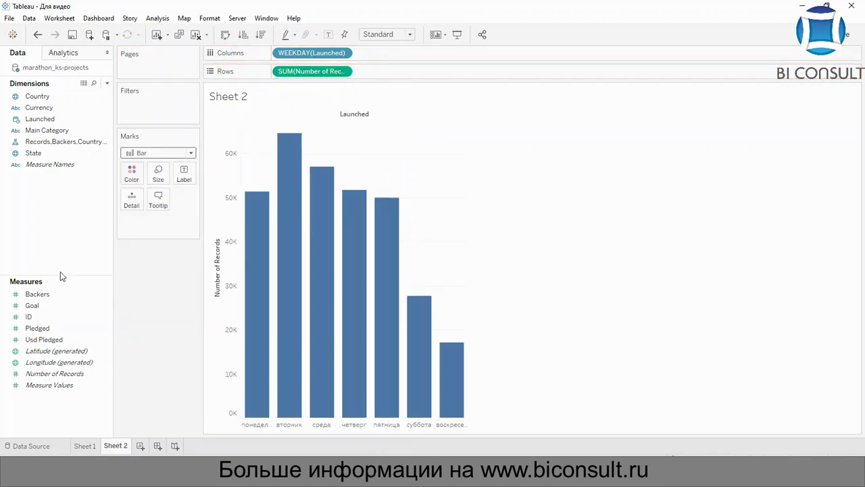
Color the weekday bars by the State dimension
{"action": "left_click", "coordinate": [41, 157]}
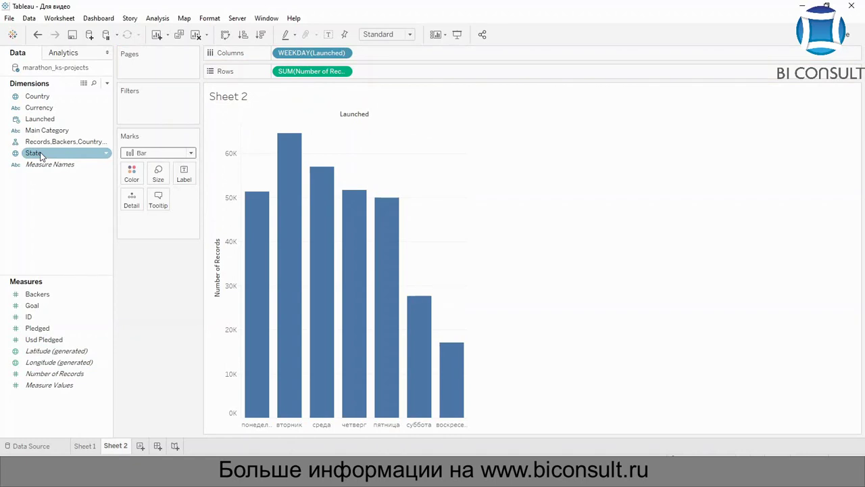
{"action": "left_click_drag", "start_coordinate": [41, 156], "coordinate": [132, 174]}
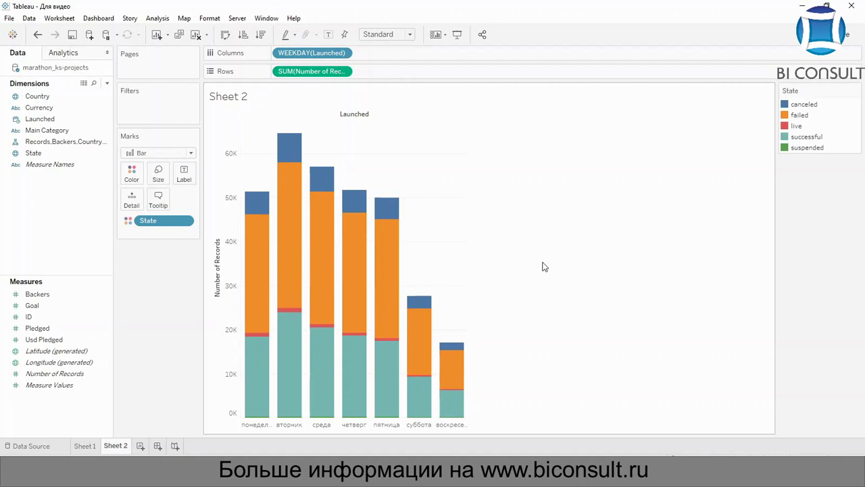
{"action": "mouse_move", "coordinate": [254, 221]}
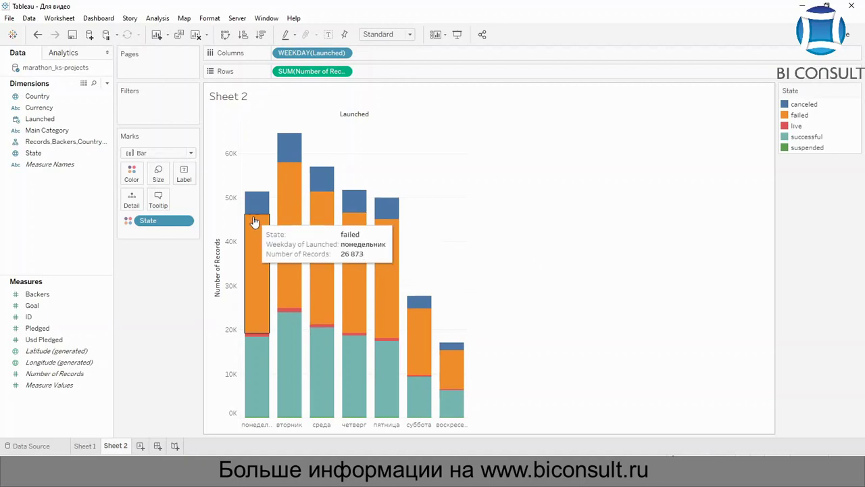
{"action": "mouse_move", "coordinate": [290, 222]}
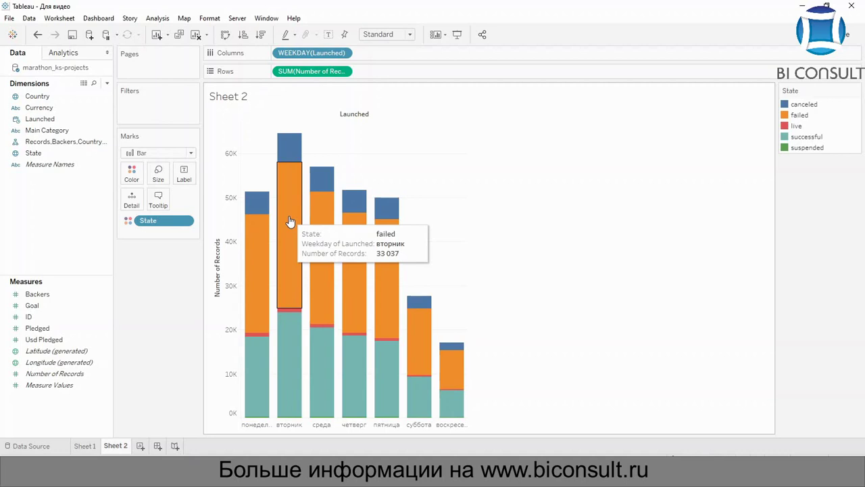
{"action": "mouse_move", "coordinate": [289, 348]}
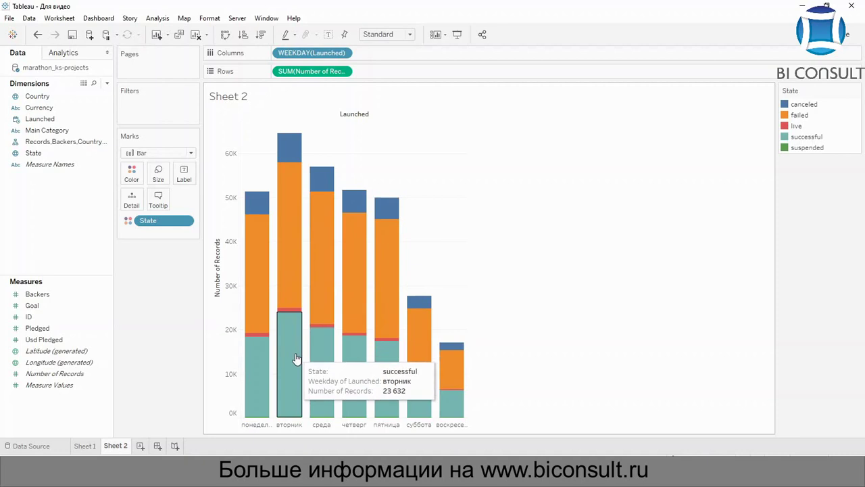
{"action": "mouse_move", "coordinate": [396, 267]}
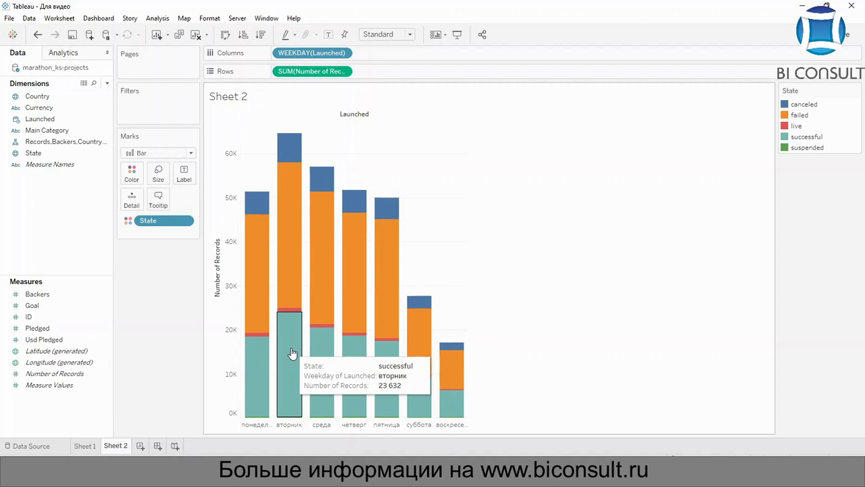
Create a third worksheet with the Launched date on Columns as a continuous day timeline
{"action": "left_click", "coordinate": [141, 448]}
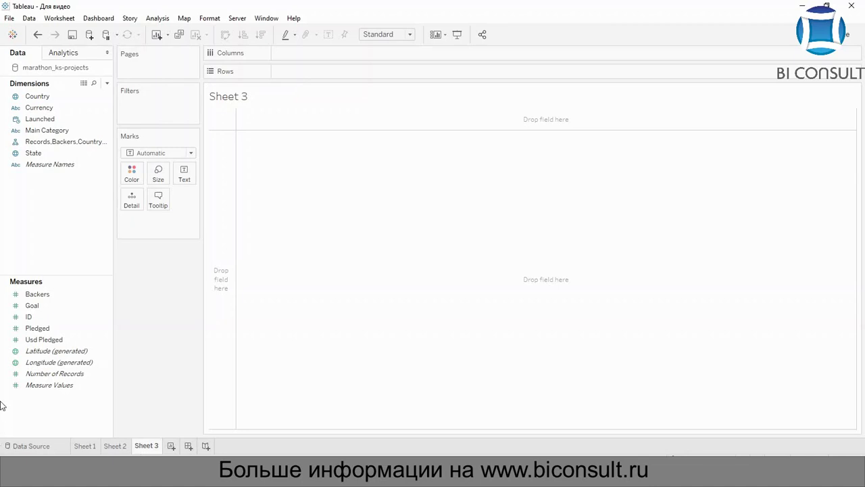
{"action": "left_click", "coordinate": [23, 331]}
{"action": "left_click_drag", "start_coordinate": [48, 123], "coordinate": [324, 62]}
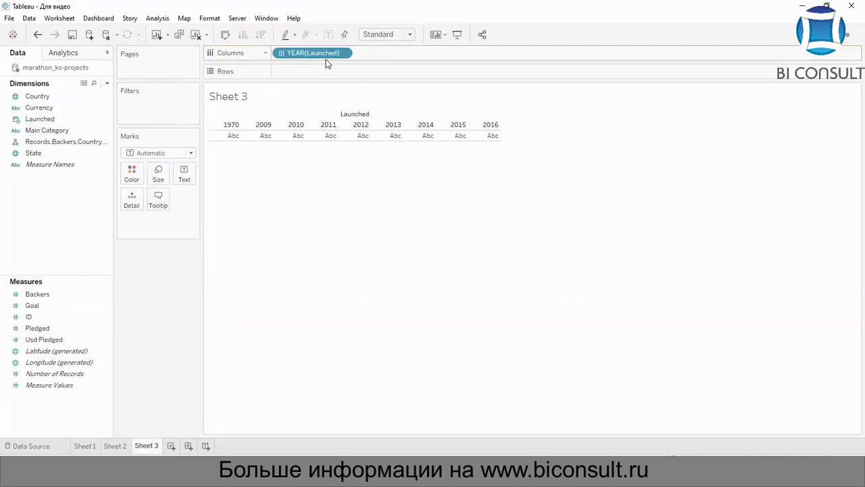
{"action": "left_click", "coordinate": [344, 54]}
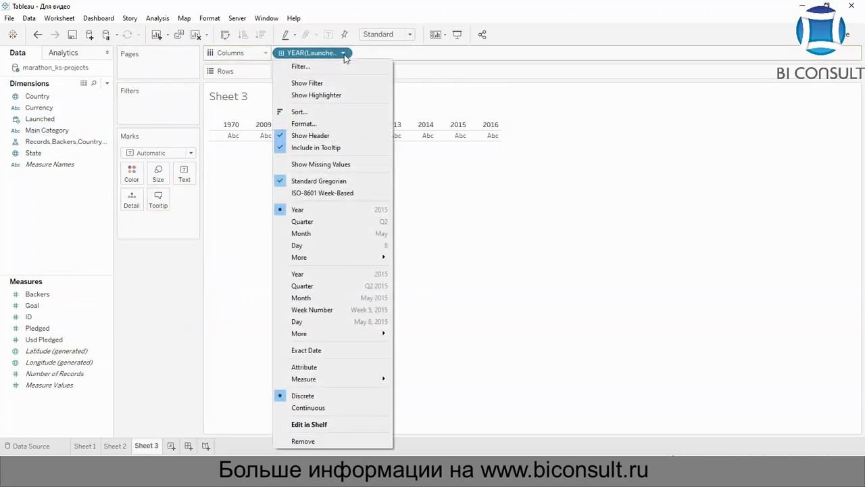
{"action": "left_click", "coordinate": [333, 321]}
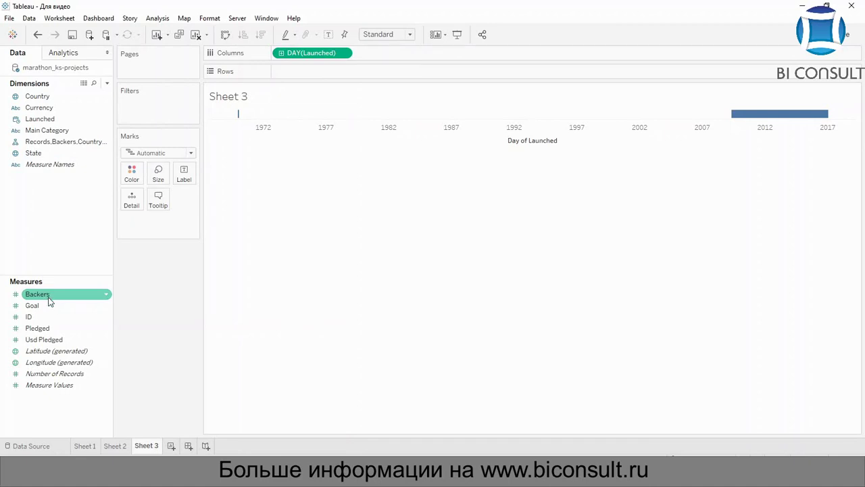
Add the Goal and Pledged measures to Rows as two separate line charts
{"action": "left_click_drag", "start_coordinate": [41, 306], "coordinate": [304, 65]}
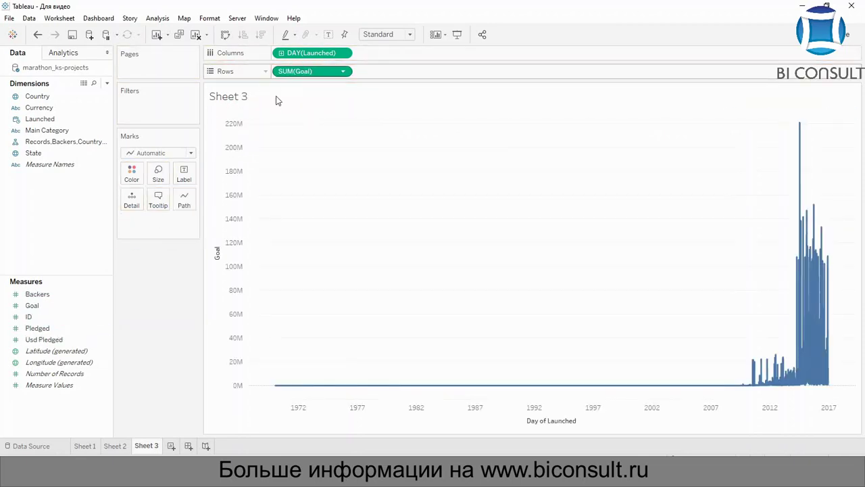
{"action": "left_click", "coordinate": [67, 328]}
{"action": "left_click_drag", "start_coordinate": [92, 309], "coordinate": [427, 75]}
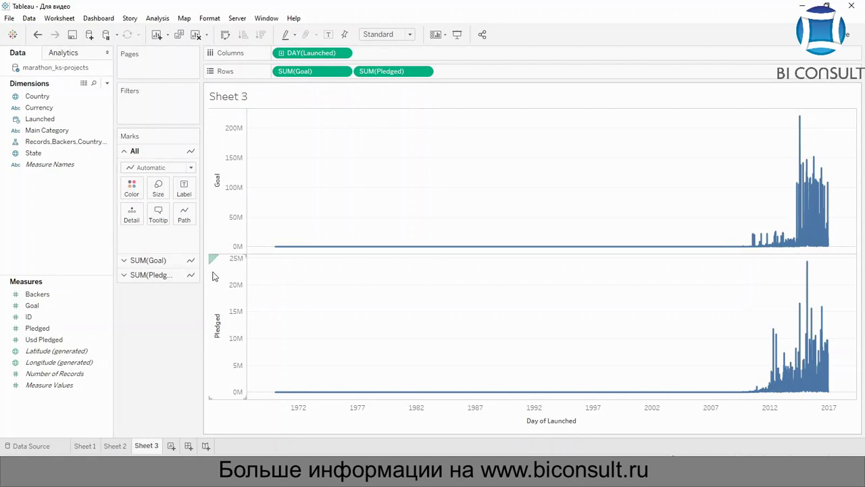
Filter the sheet by Country, keeping only US
{"action": "left_click", "coordinate": [55, 154]}
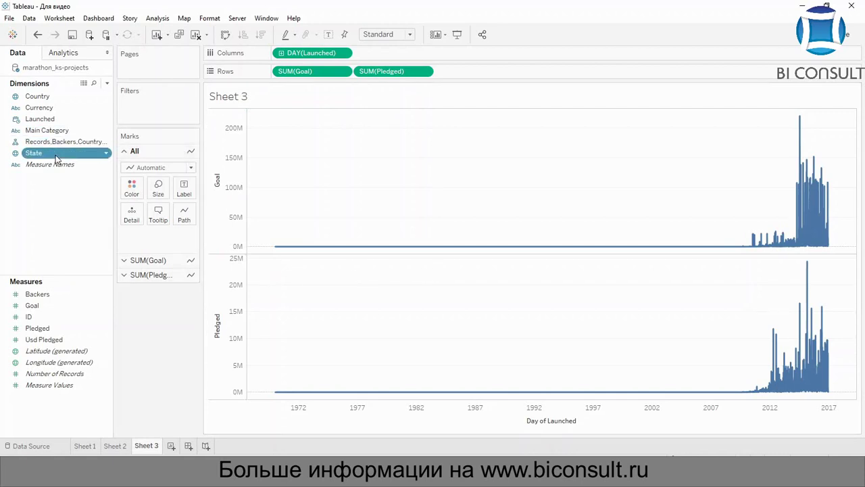
{"action": "left_click_drag", "start_coordinate": [49, 89], "coordinate": [158, 102]}
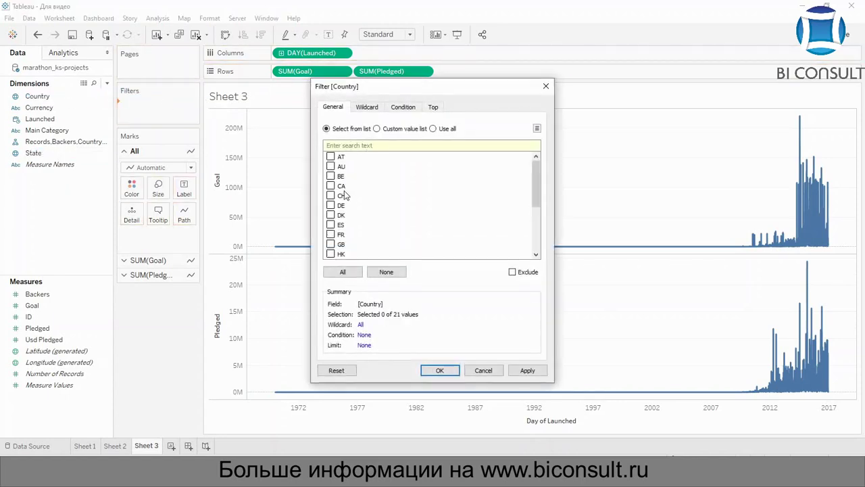
{"action": "left_click_drag", "start_coordinate": [534, 192], "coordinate": [532, 245]}
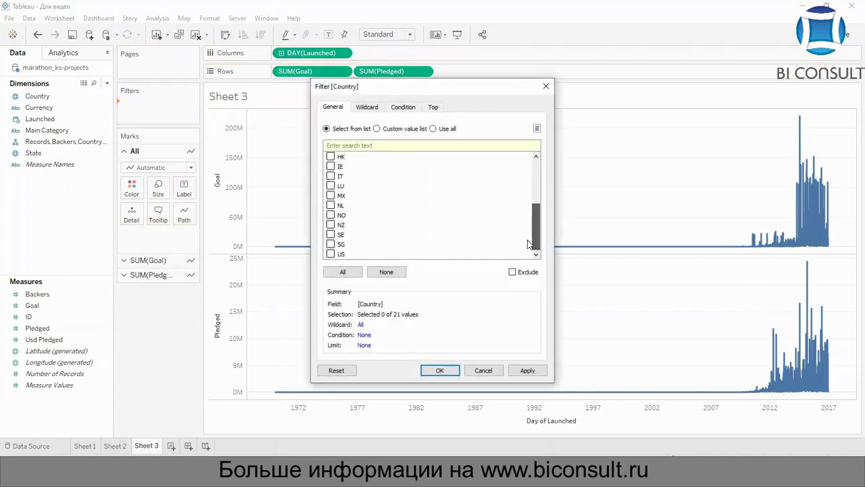
{"action": "left_click", "coordinate": [331, 254]}
{"action": "left_click", "coordinate": [527, 370]}
{"action": "left_click", "coordinate": [455, 375]}
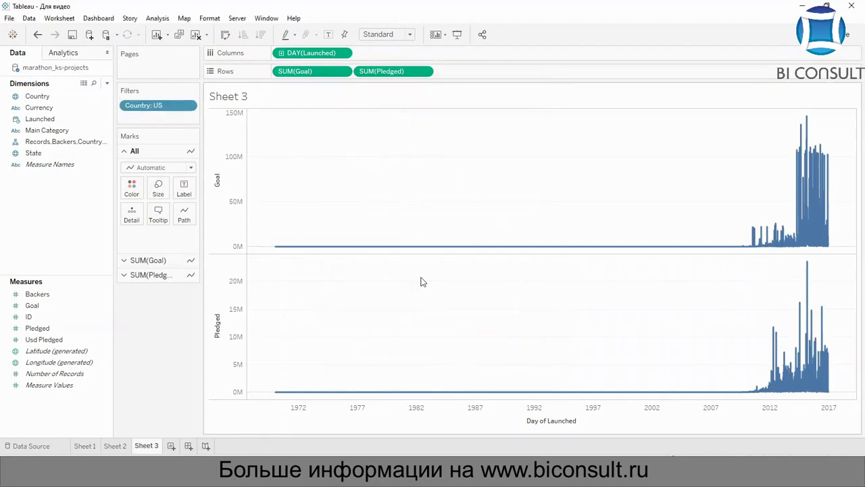
Add a filter on the years of Launched that keeps 2009 to 2016 and leaves out 1970
{"action": "mouse_move", "coordinate": [273, 253]}
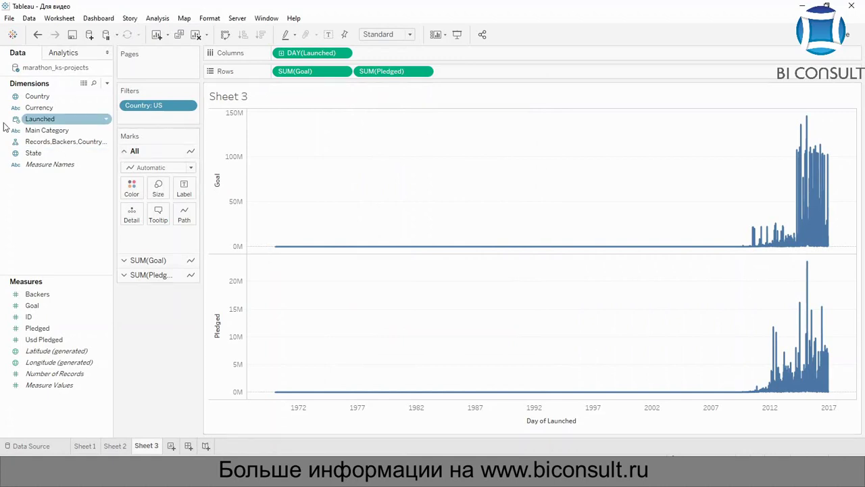
{"action": "left_click", "coordinate": [50, 122]}
{"action": "left_click_drag", "start_coordinate": [50, 123], "coordinate": [152, 115]}
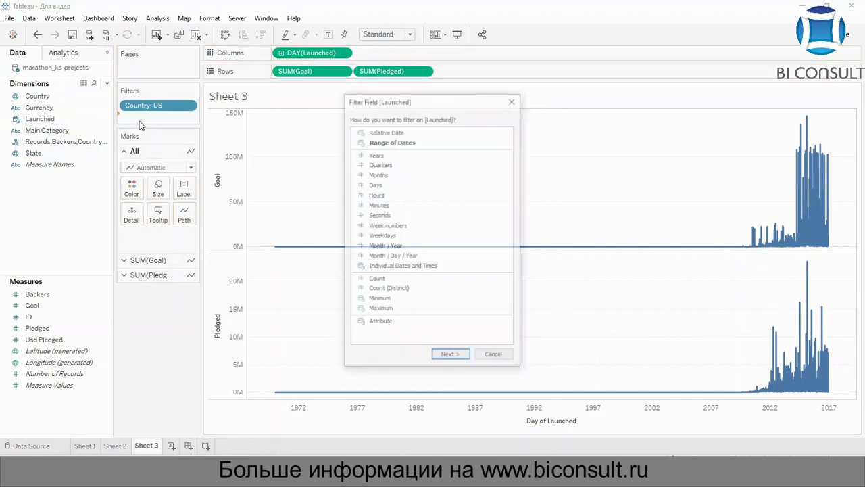
{"action": "left_click", "coordinate": [371, 155]}
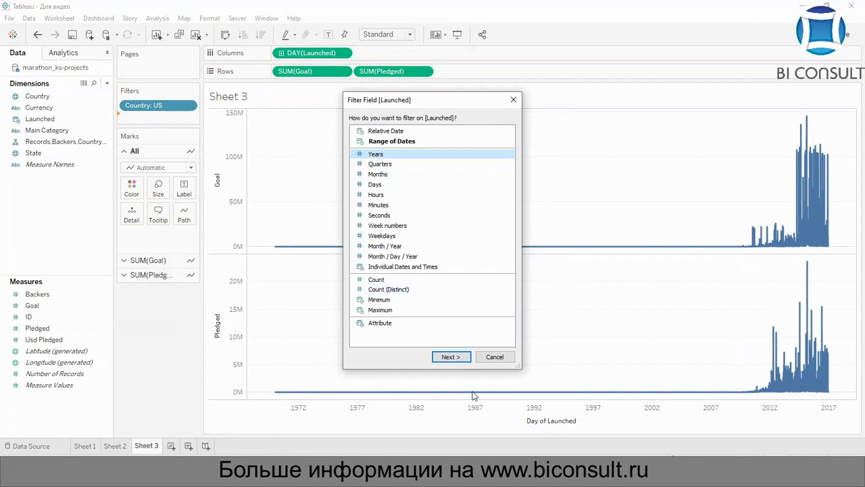
{"action": "left_click", "coordinate": [449, 357]}
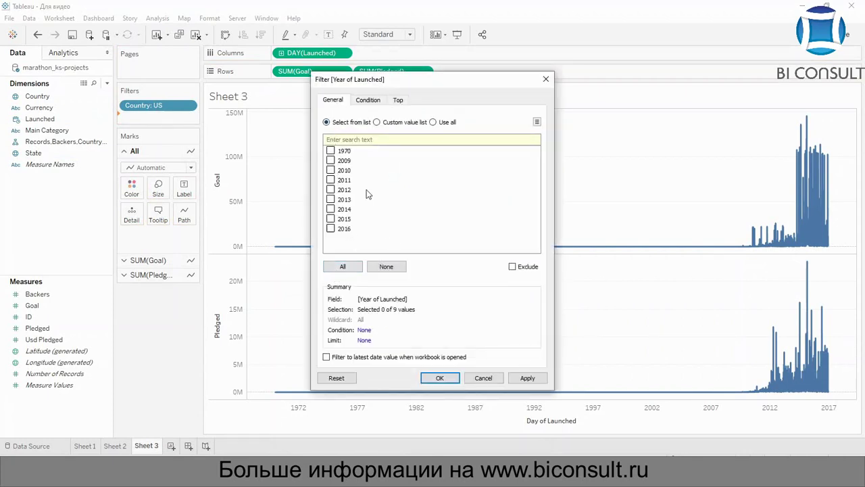
{"action": "left_click", "coordinate": [334, 152]}
{"action": "left_click", "coordinate": [343, 266]}
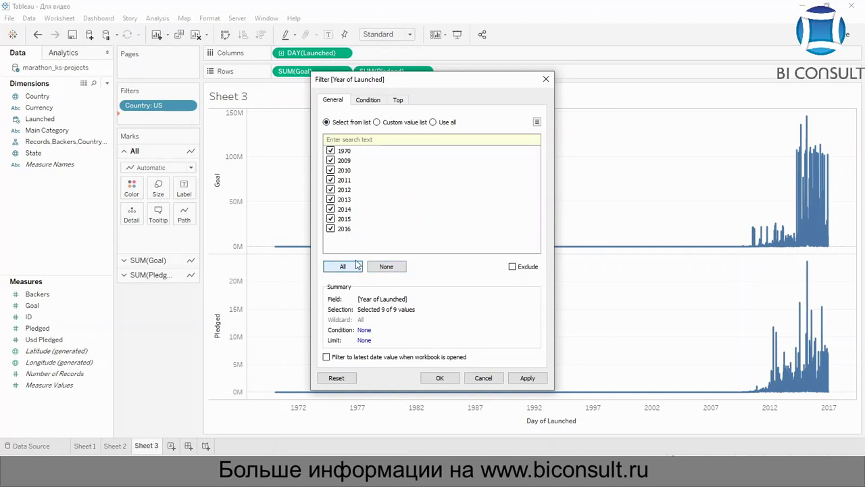
{"action": "left_click", "coordinate": [330, 151]}
{"action": "left_click", "coordinate": [528, 377]}
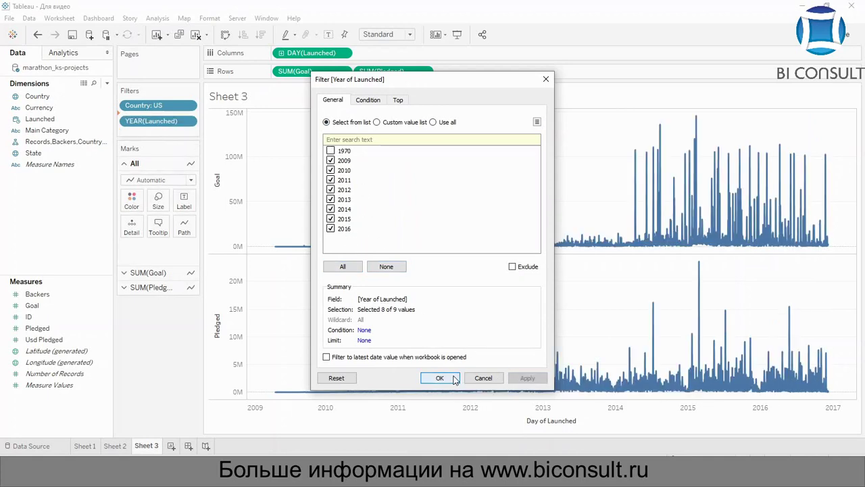
{"action": "left_click", "coordinate": [453, 379]}
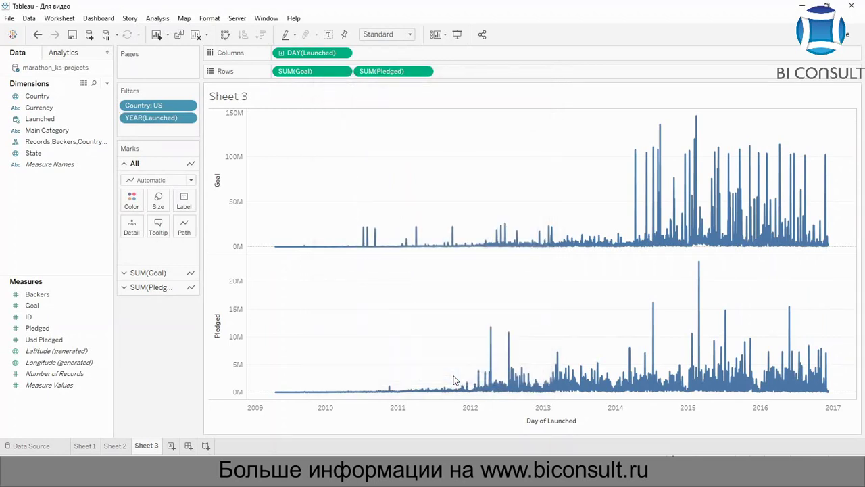
Show Min/Max mark labels on both line charts, with the minimum value label turned off
{"action": "left_click", "coordinate": [183, 202]}
{"action": "left_click", "coordinate": [207, 226]}
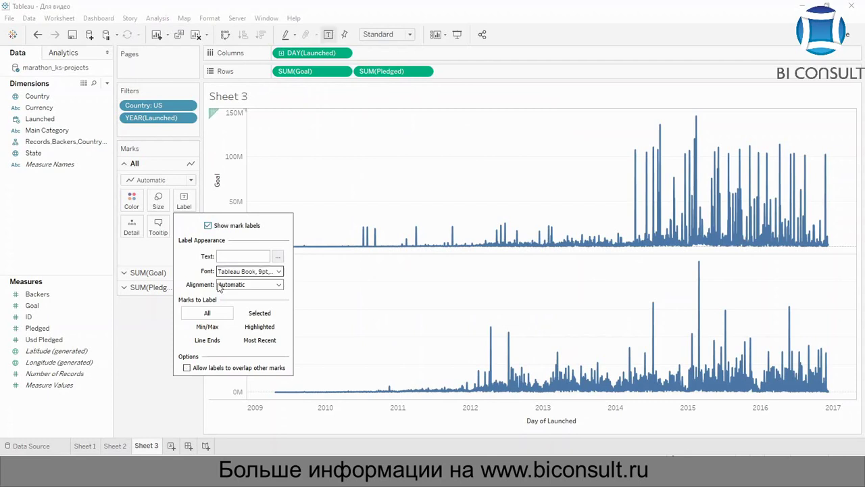
{"action": "left_click", "coordinate": [207, 327]}
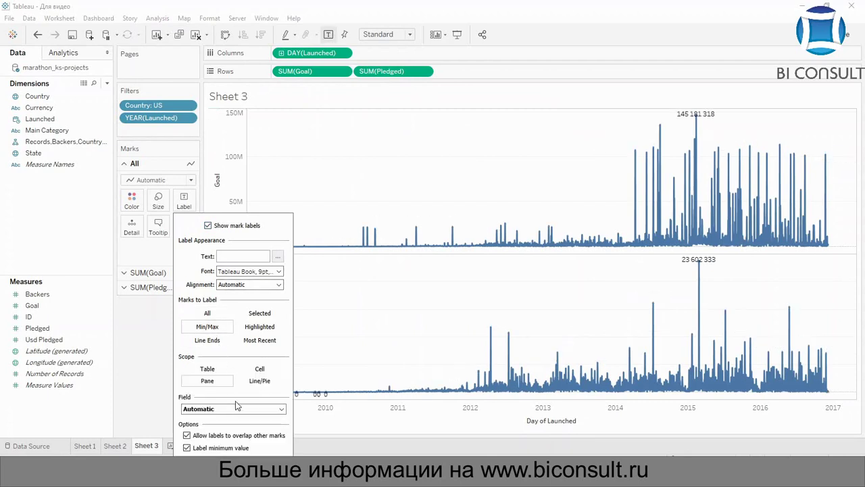
{"action": "left_click", "coordinate": [187, 447]}
{"action": "left_click", "coordinate": [133, 343]}
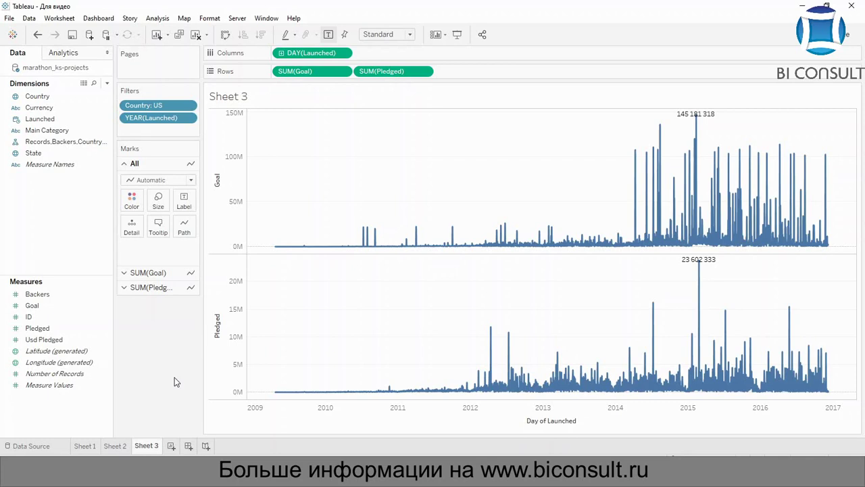
Create a fourth worksheet with Country and Number of Records on Columns and Main Category on Rows
{"action": "left_click", "coordinate": [172, 446]}
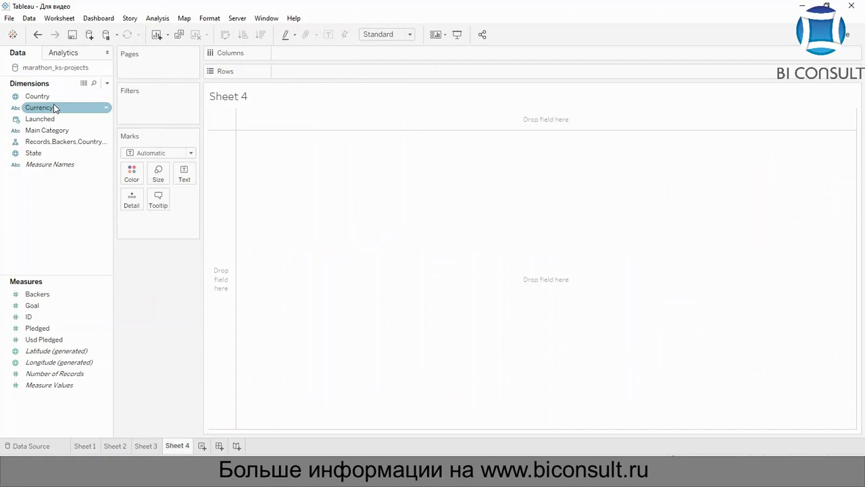
{"action": "left_click_drag", "start_coordinate": [41, 98], "coordinate": [290, 61]}
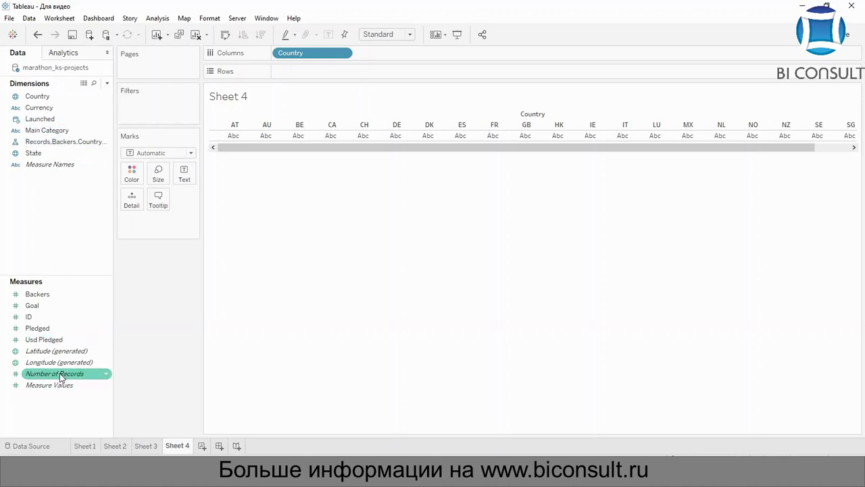
{"action": "left_click_drag", "start_coordinate": [61, 377], "coordinate": [405, 58]}
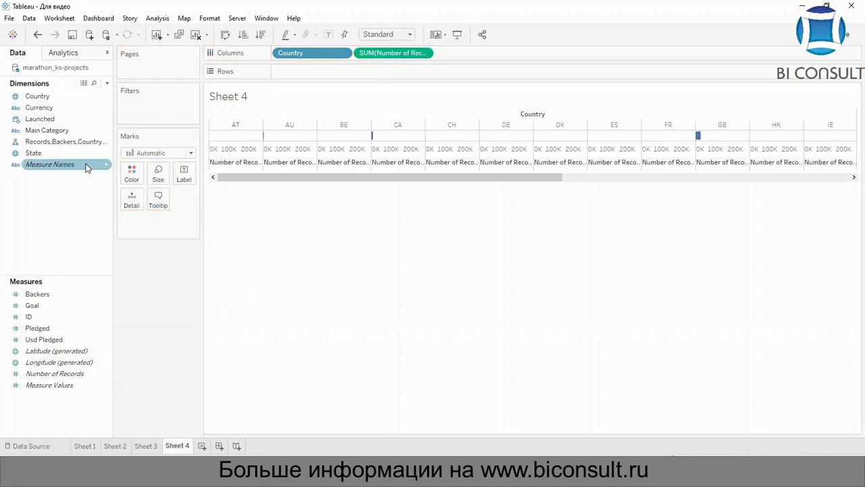
{"action": "left_click_drag", "start_coordinate": [35, 129], "coordinate": [300, 72]}
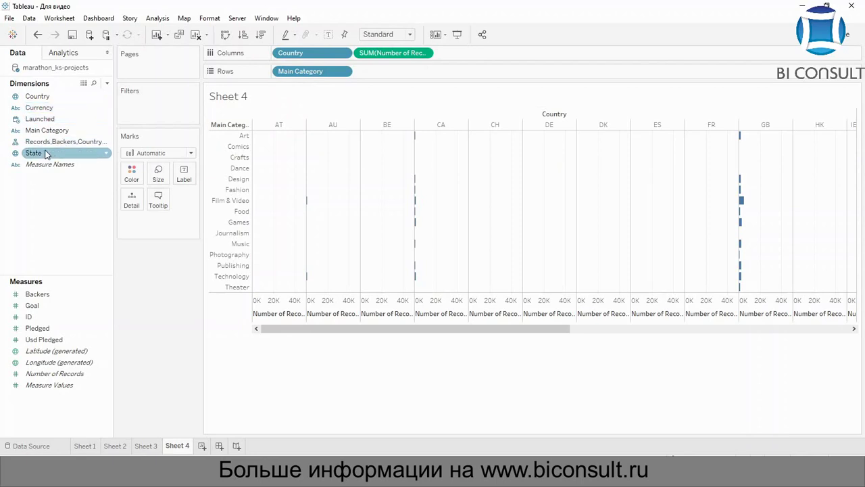
Color the bars by State and filter the sheet by Country, keeping only AU and CA
{"action": "left_click_drag", "start_coordinate": [46, 154], "coordinate": [132, 173]}
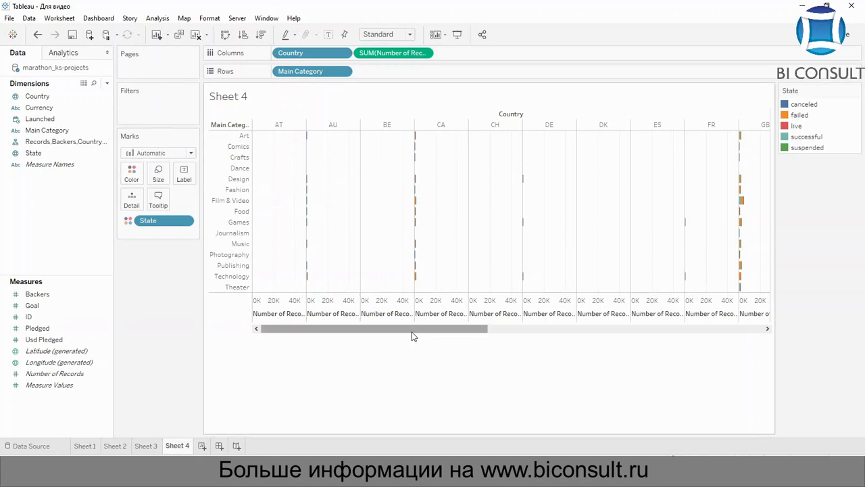
{"action": "left_click_drag", "start_coordinate": [411, 334], "coordinate": [316, 287]}
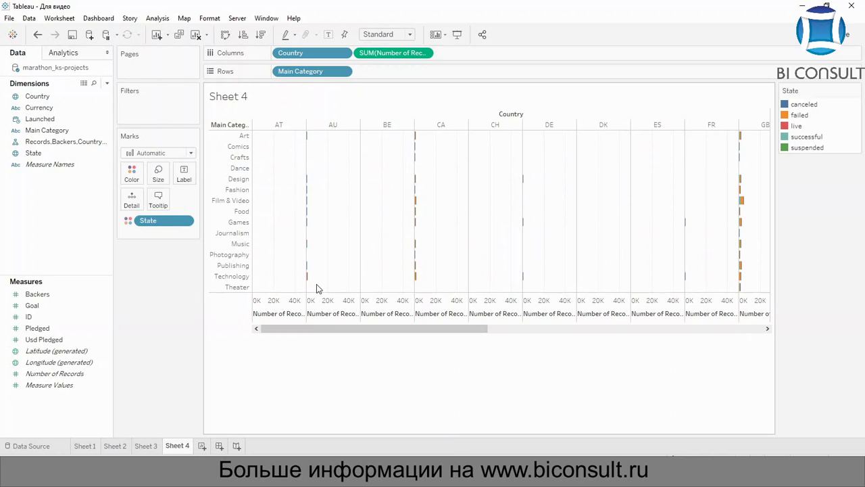
{"action": "left_click", "coordinate": [45, 98]}
{"action": "left_click_drag", "start_coordinate": [44, 98], "coordinate": [156, 107]}
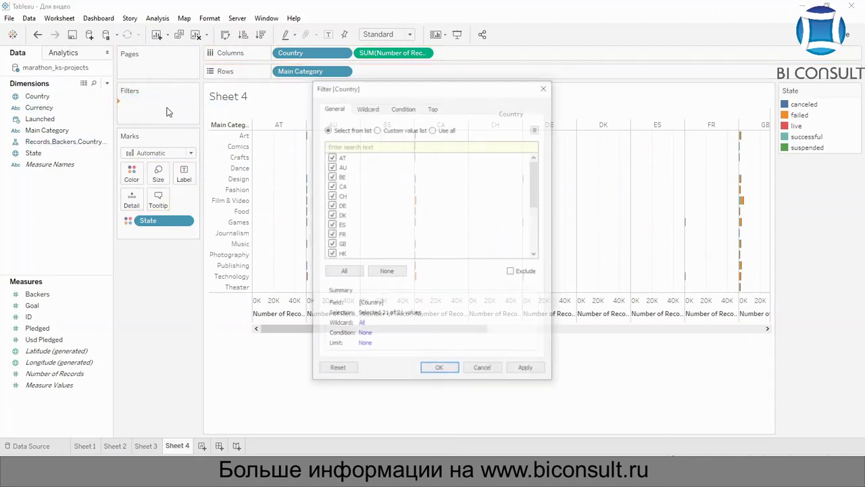
{"action": "left_click", "coordinate": [387, 272]}
{"action": "left_click", "coordinate": [331, 166]}
{"action": "left_click", "coordinate": [331, 186]}
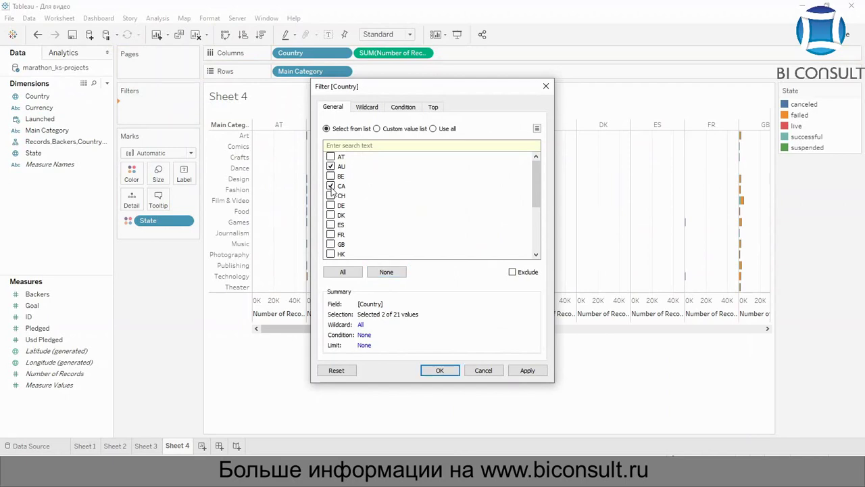
{"action": "left_click", "coordinate": [534, 371]}
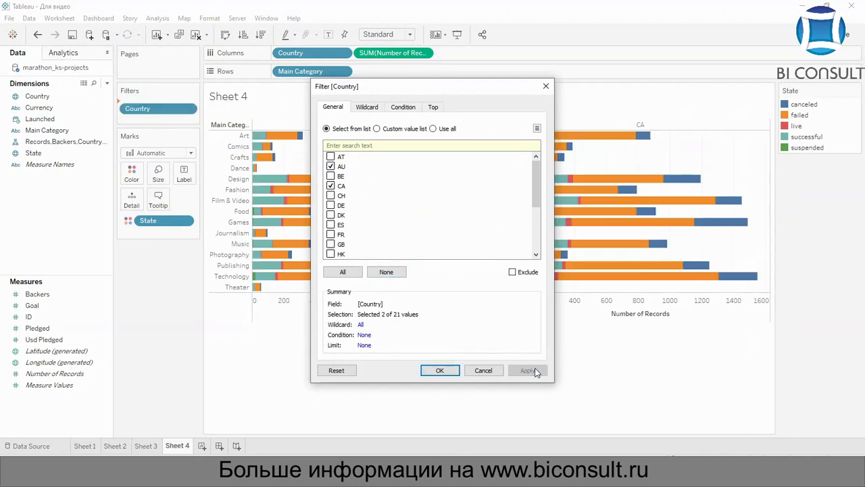
{"action": "left_click", "coordinate": [440, 370]}
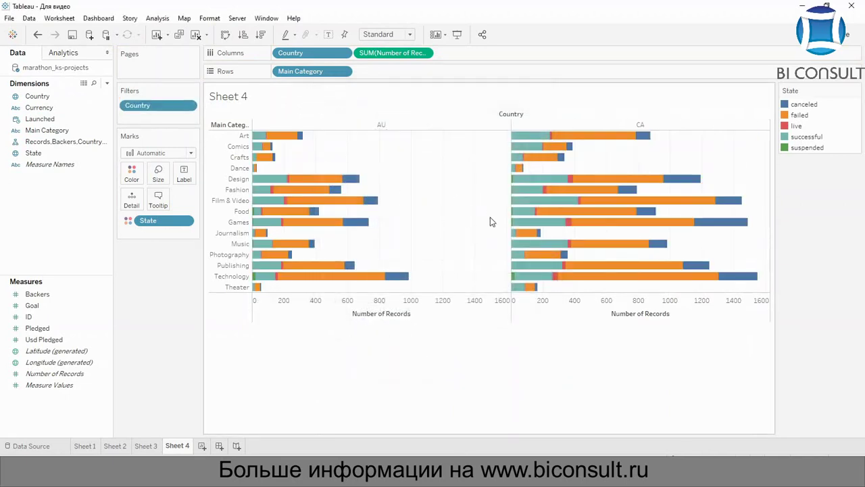
Sort the main categories in descending order by Number of Records for AU and examine the State segments of the bars
{"action": "left_click", "coordinate": [417, 314]}
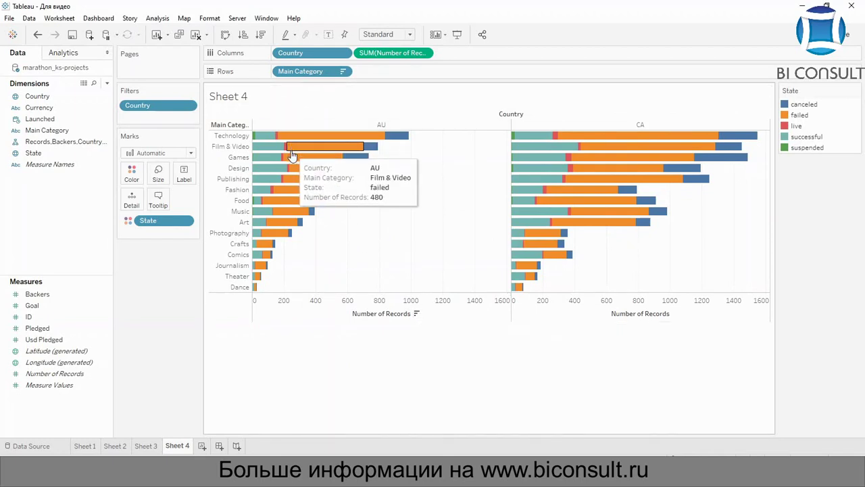
{"action": "mouse_move", "coordinate": [292, 158]}
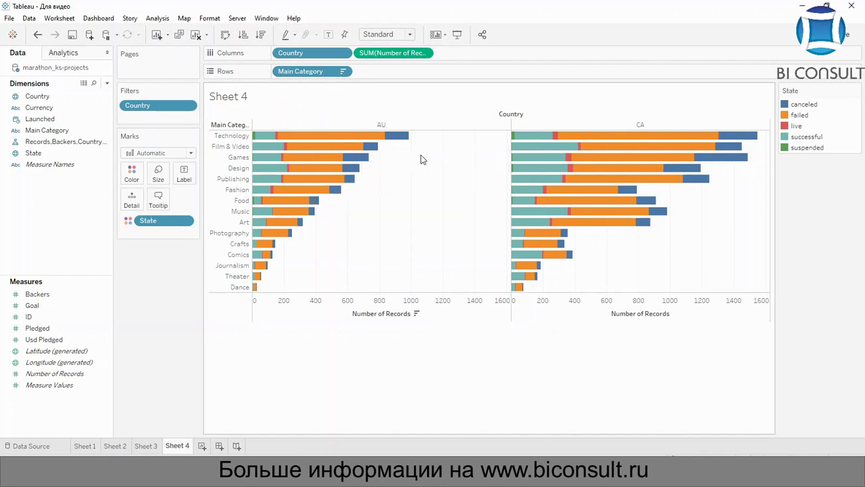
{"action": "mouse_move", "coordinate": [351, 137]}
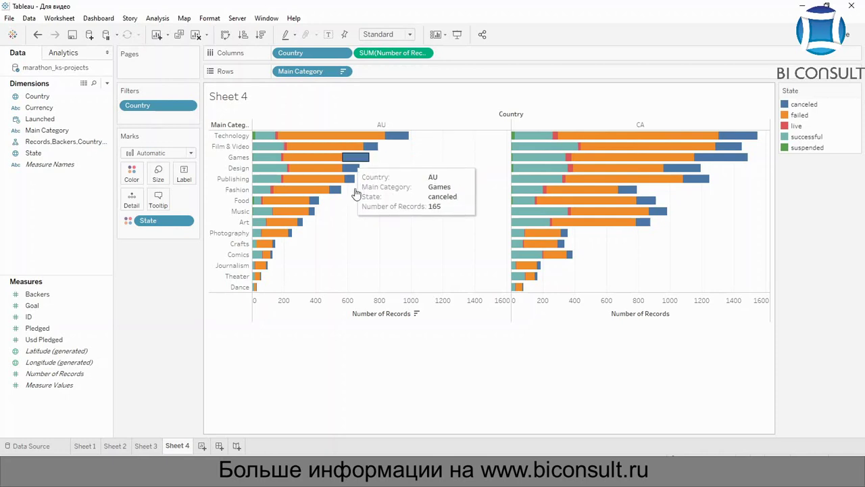
{"action": "mouse_move", "coordinate": [323, 172]}
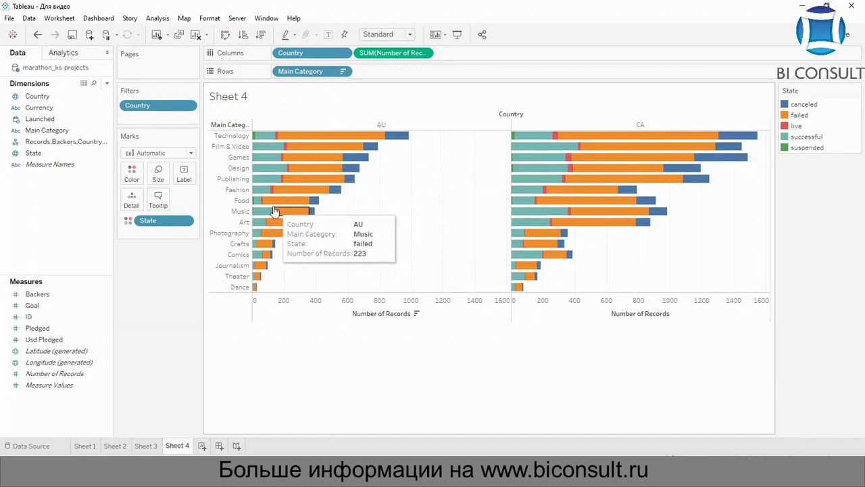
{"action": "mouse_move", "coordinate": [262, 169]}
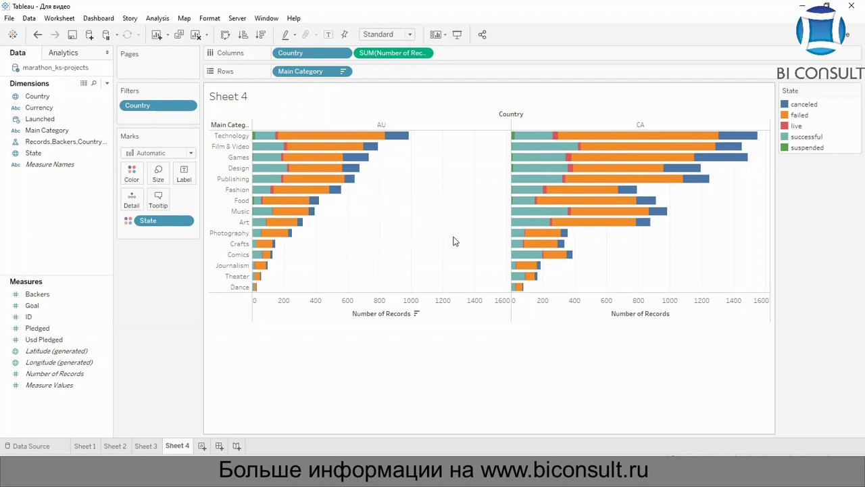
{"action": "mouse_move", "coordinate": [620, 181]}
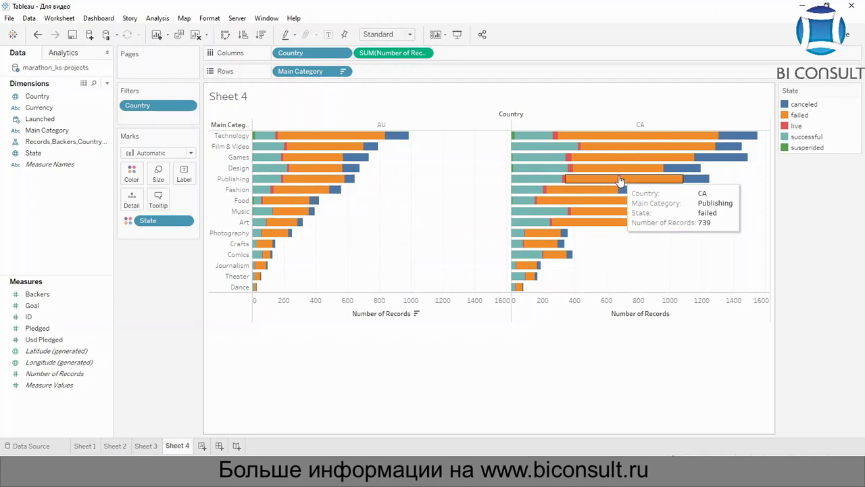
{"action": "mouse_move", "coordinate": [571, 143]}
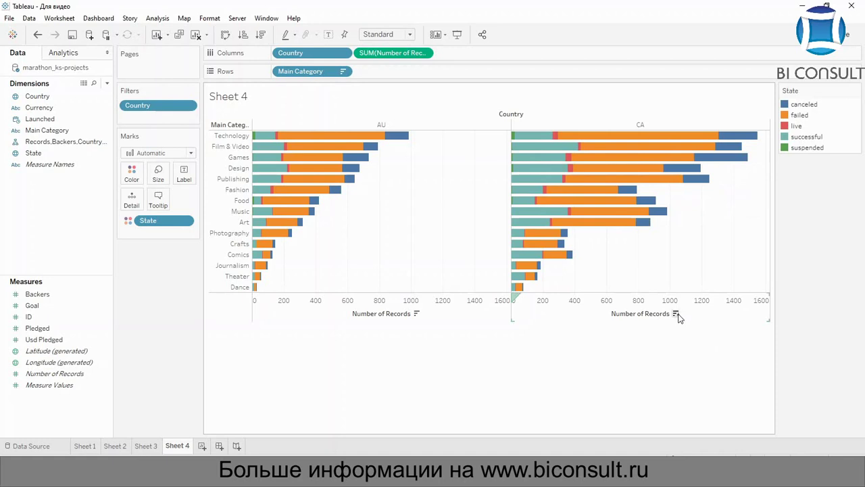
Sort the main categories in descending order by Number of Records for CA and examine the bars
{"action": "left_click", "coordinate": [677, 314]}
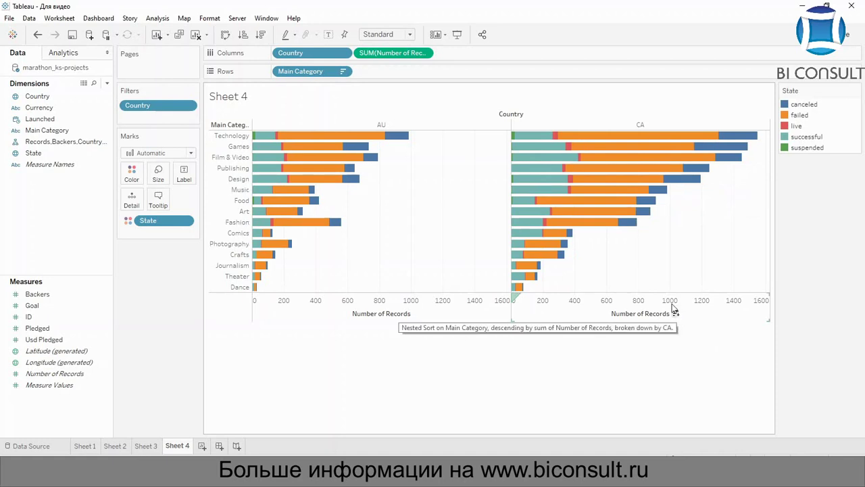
{"action": "mouse_move", "coordinate": [569, 159]}
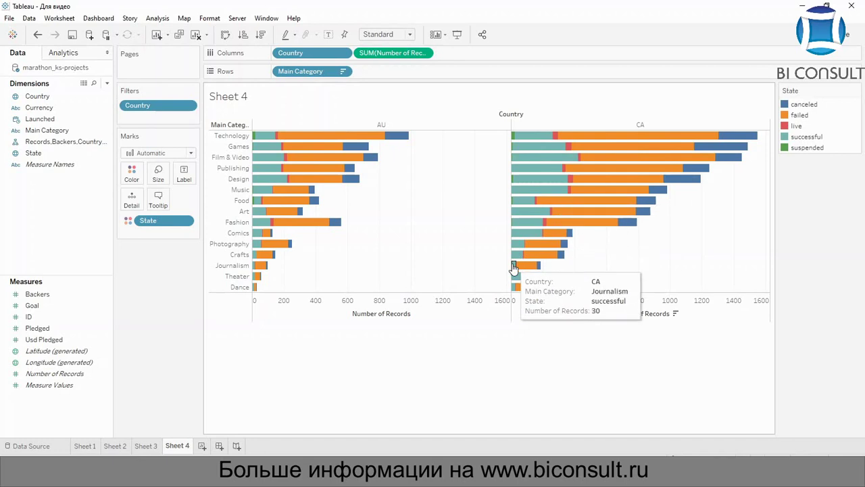
Create a fifth worksheet with Country and Usd Pledged on Columns and the year of Launched on Rows
{"action": "left_click", "coordinate": [201, 446]}
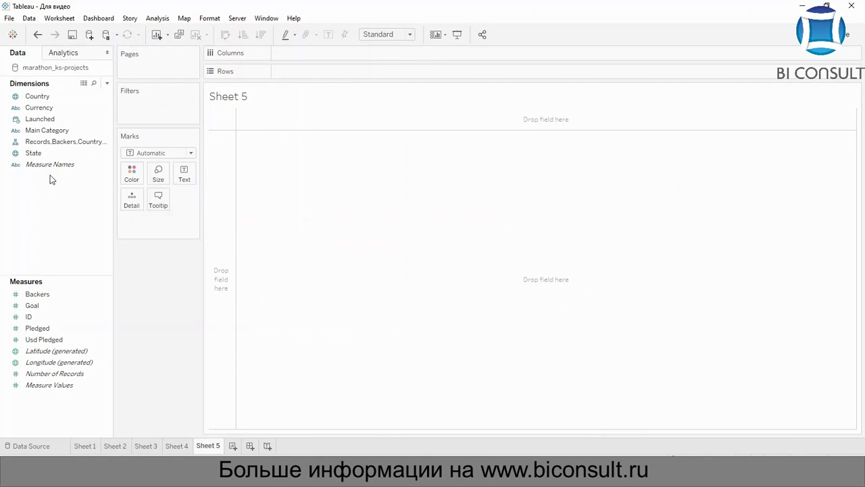
{"action": "left_click", "coordinate": [38, 99]}
{"action": "left_click_drag", "start_coordinate": [38, 99], "coordinate": [297, 59]}
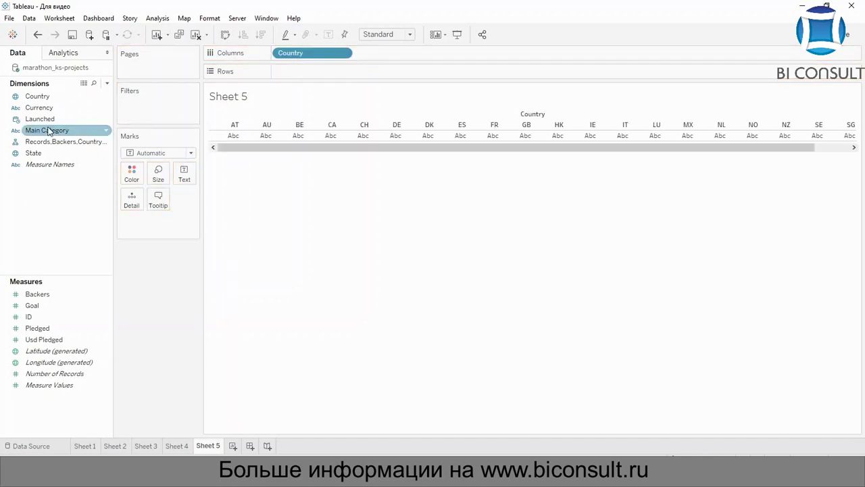
{"action": "left_click", "coordinate": [63, 118]}
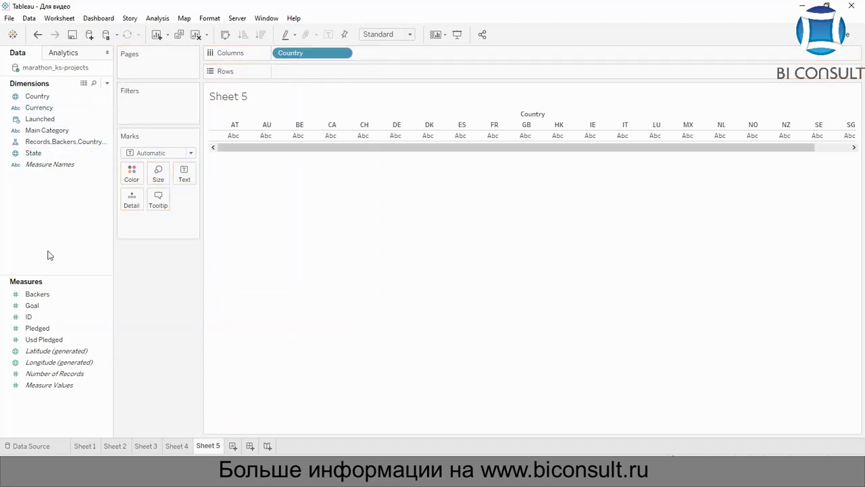
{"action": "left_click_drag", "start_coordinate": [39, 345], "coordinate": [401, 56]}
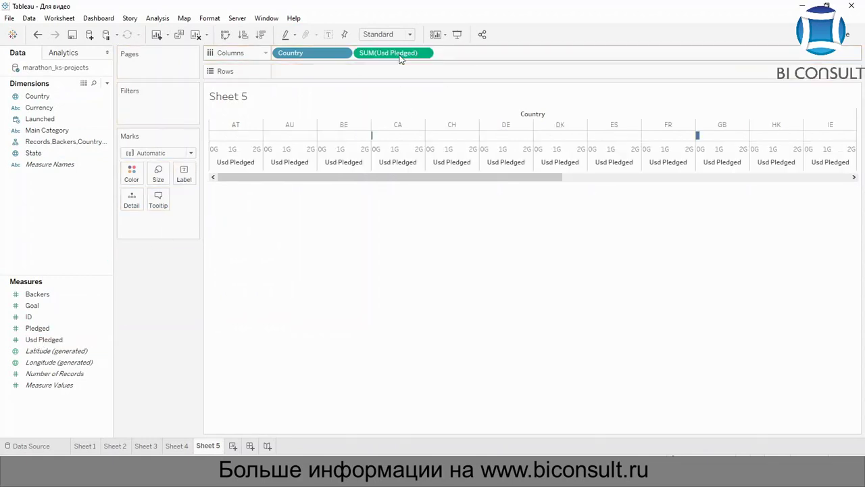
{"action": "left_click", "coordinate": [61, 119]}
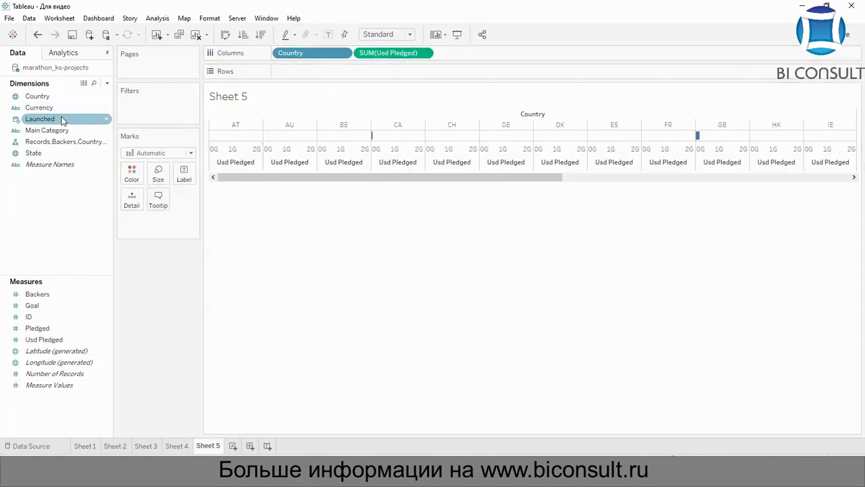
{"action": "mouse_move", "coordinate": [62, 119]}
{"action": "left_mouse_down"}
{"action": "mouse_move", "coordinate": [212, 66]}
{"action": "mouse_move", "coordinate": [306, 63]}
{"action": "mouse_move", "coordinate": [315, 71]}
{"action": "left_mouse_up"}
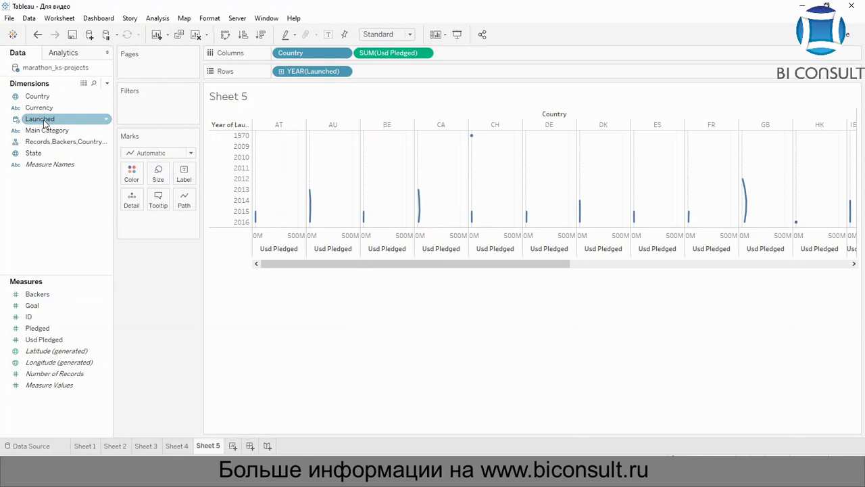
Add a filter on the years of Launched that keeps only 2015 and 2016
{"action": "left_click_drag", "start_coordinate": [44, 121], "coordinate": [162, 108]}
{"action": "left_click", "coordinate": [421, 154]}
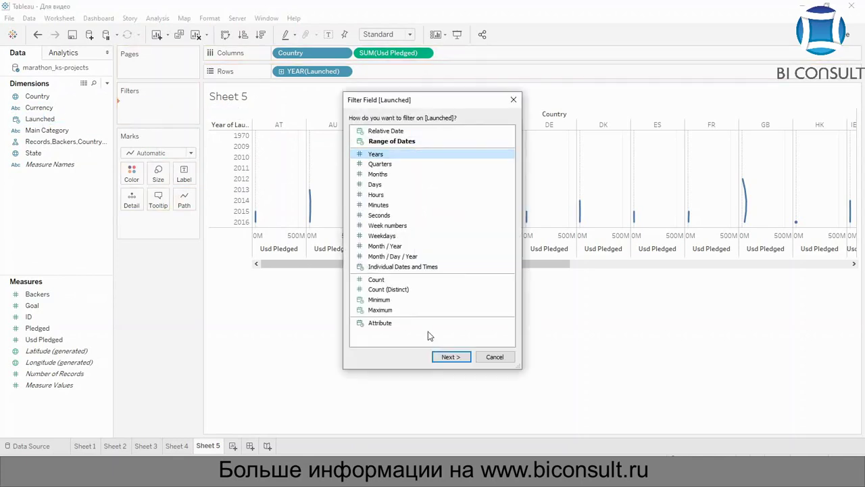
{"action": "left_click", "coordinate": [443, 357]}
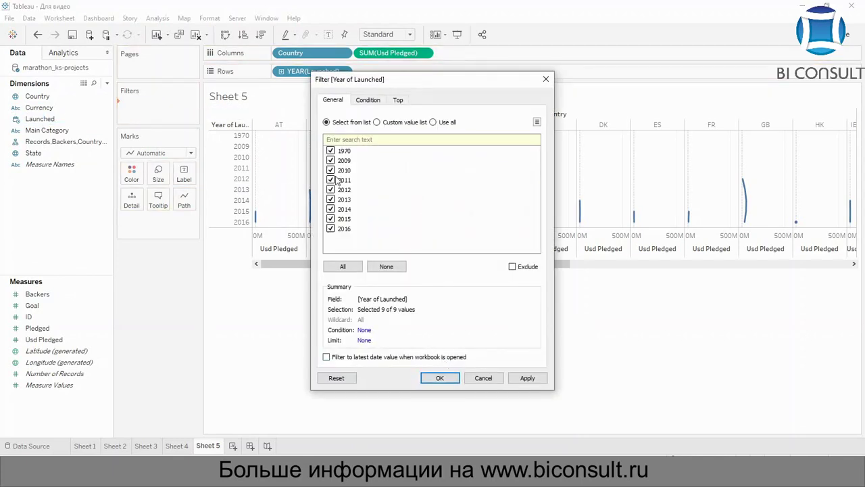
{"action": "left_click", "coordinate": [386, 267]}
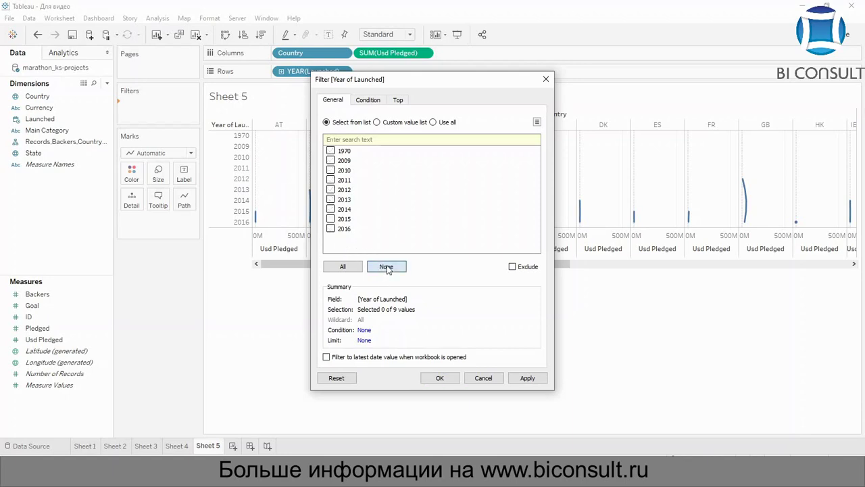
{"action": "left_click", "coordinate": [330, 228]}
{"action": "left_click", "coordinate": [330, 219]}
{"action": "left_click", "coordinate": [527, 377]}
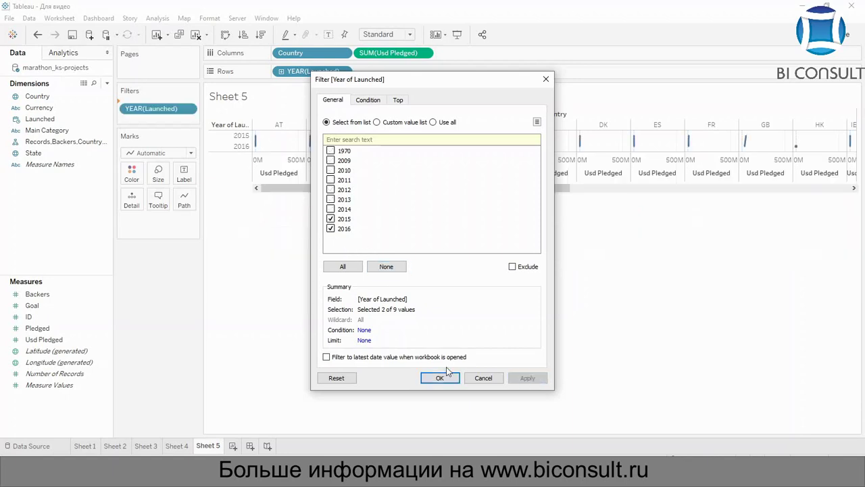
{"action": "left_click", "coordinate": [440, 377]}
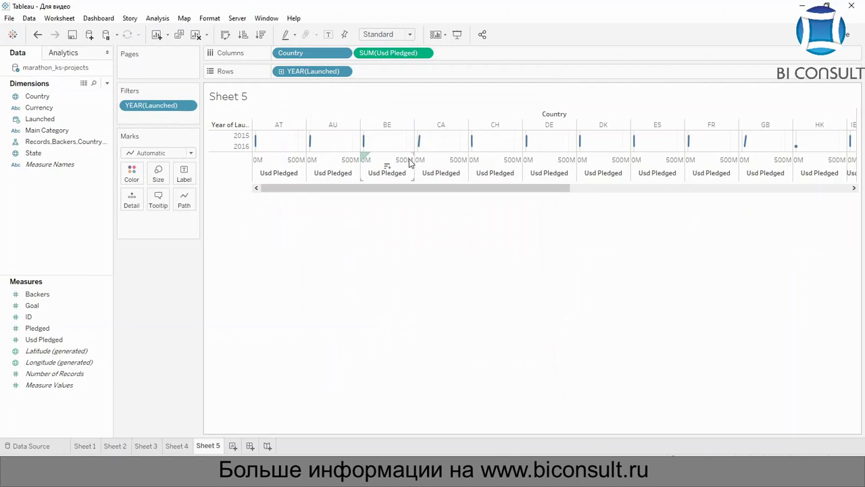
Apply the Percent Difference quick table calculation to the Usd Pledged sum on Columns
{"action": "left_click", "coordinate": [425, 55]}
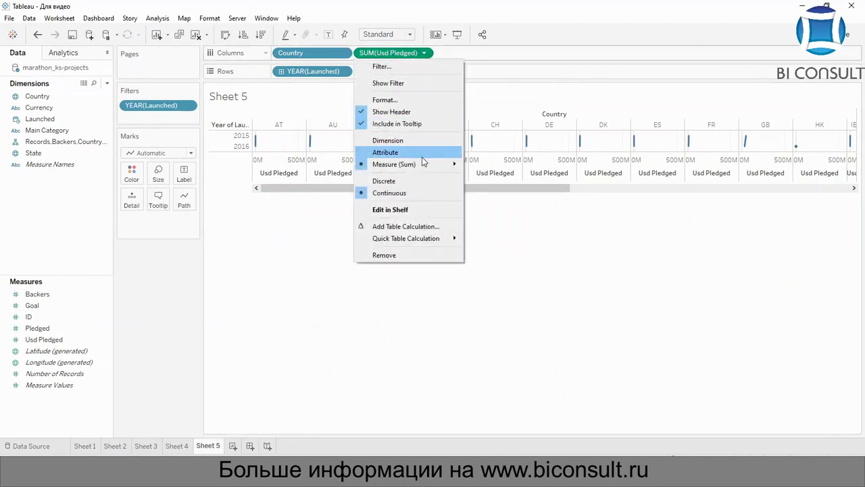
{"action": "mouse_move", "coordinate": [431, 238]}
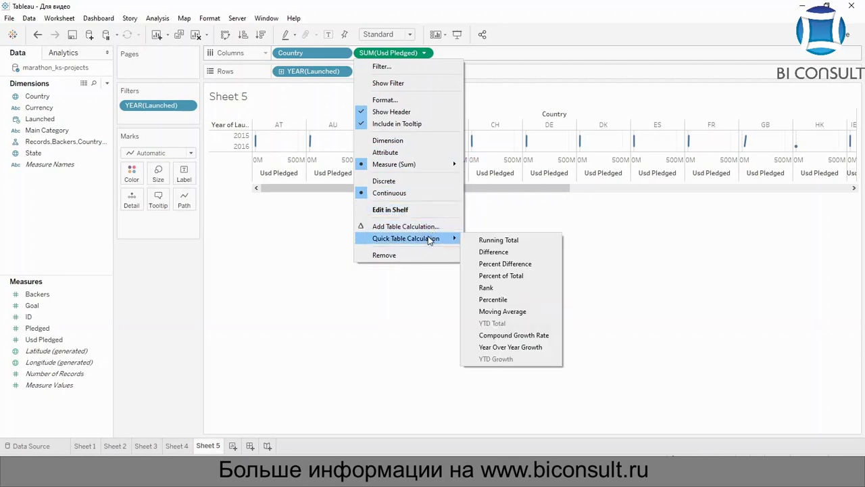
{"action": "left_click", "coordinate": [523, 265]}
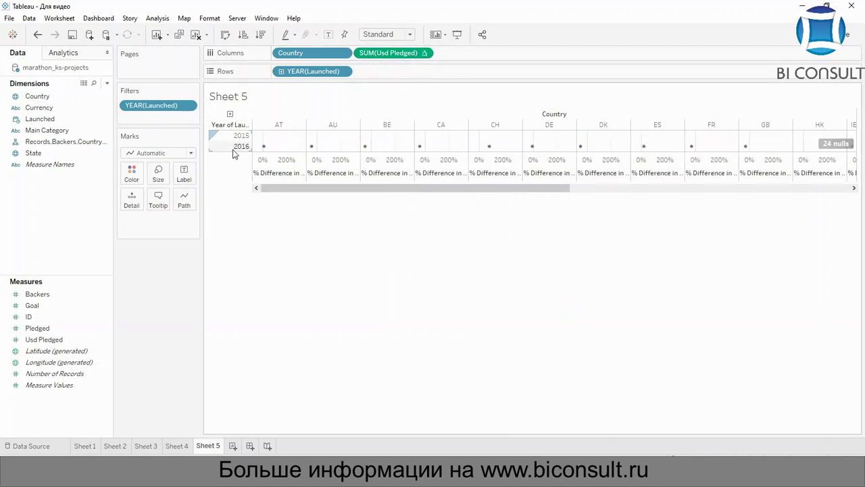
Change the mark type to Bar and show mark labels on the bars
{"action": "left_click", "coordinate": [176, 154]}
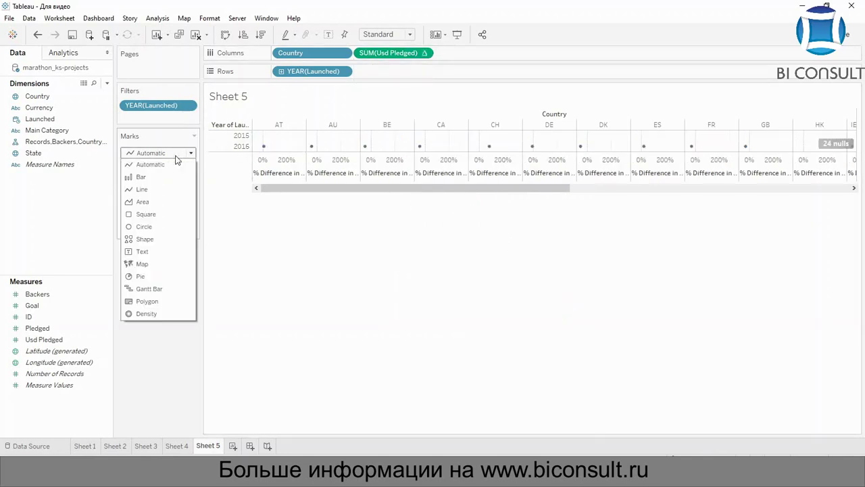
{"action": "left_click", "coordinate": [141, 177]}
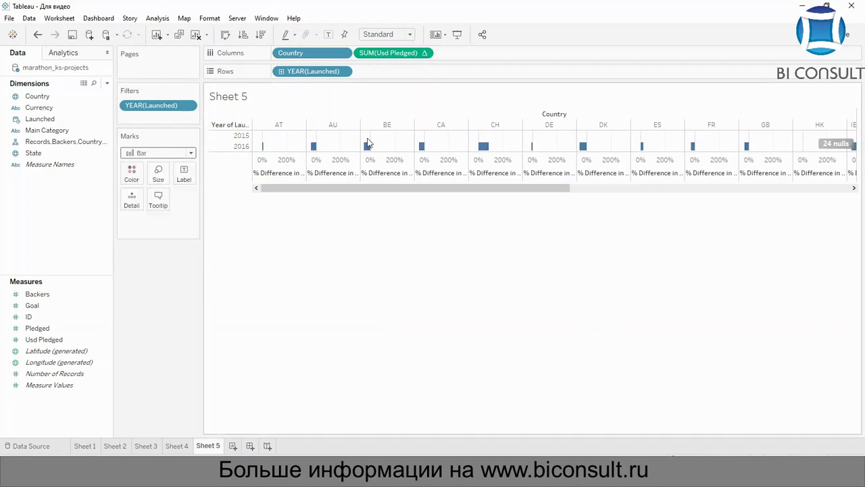
{"action": "left_click", "coordinate": [188, 177]}
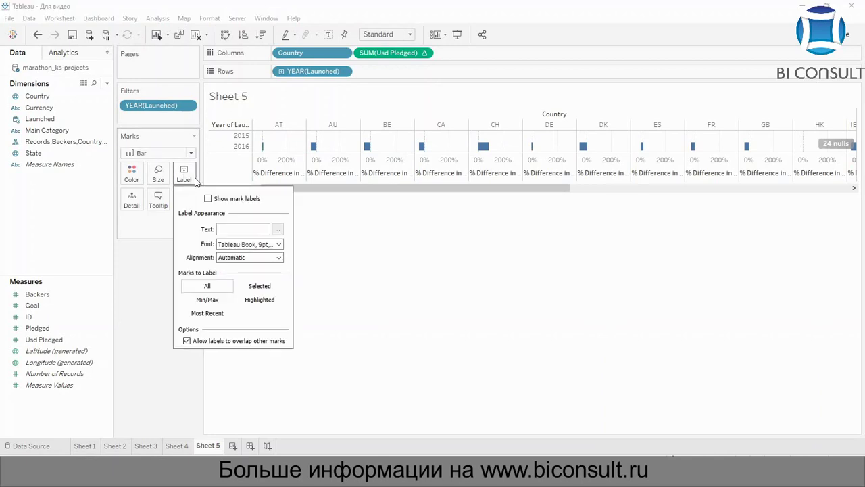
{"action": "left_click", "coordinate": [207, 198]}
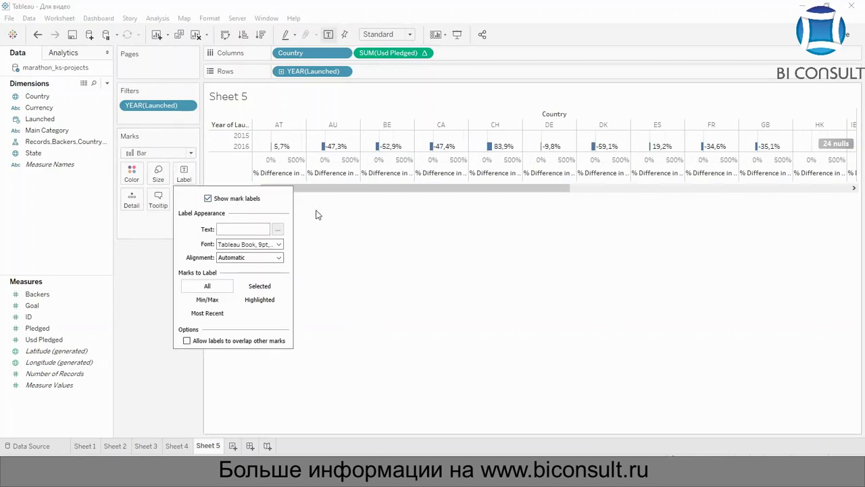
{"action": "left_click", "coordinate": [338, 225]}
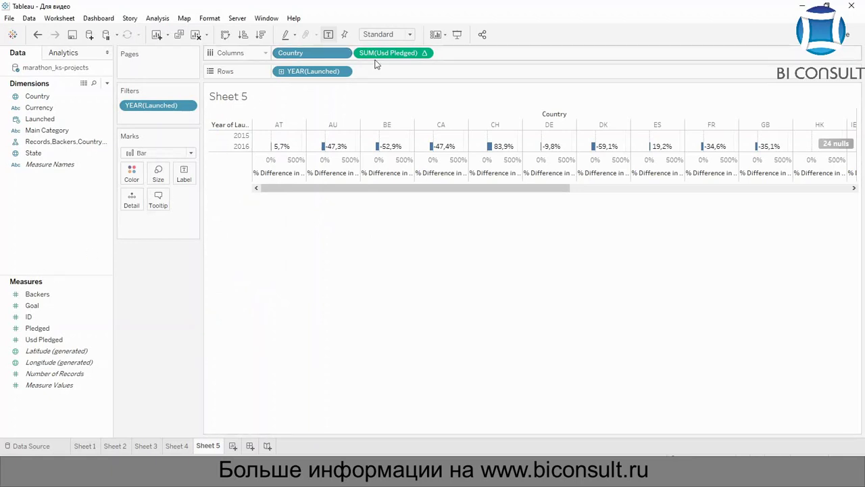
Color the bars by the percent difference in Usd Pledged and inspect the result for LU
{"action": "mouse_move", "coordinate": [385, 58]}
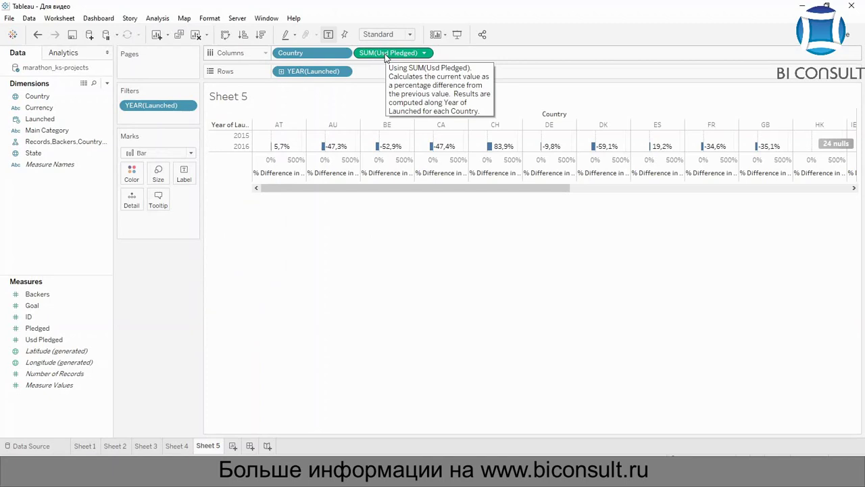
{"action": "left_click_drag", "start_coordinate": [385, 54], "coordinate": [134, 171]}
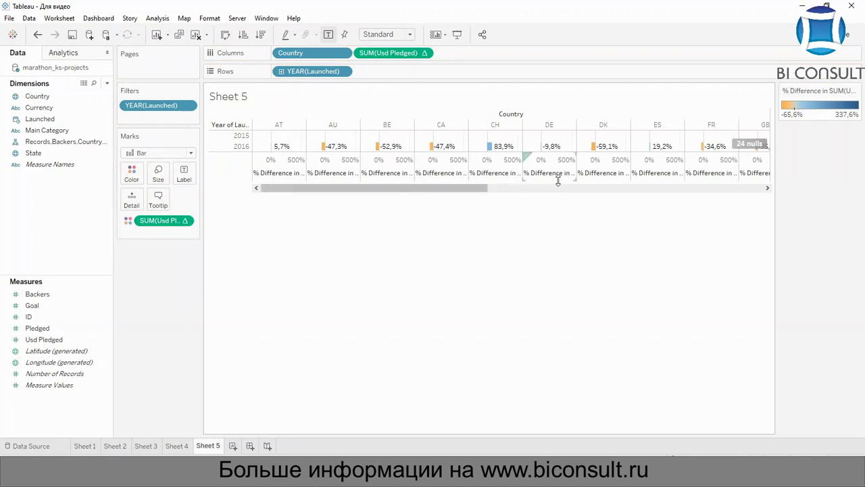
{"action": "left_click_drag", "start_coordinate": [438, 188], "coordinate": [622, 185]}
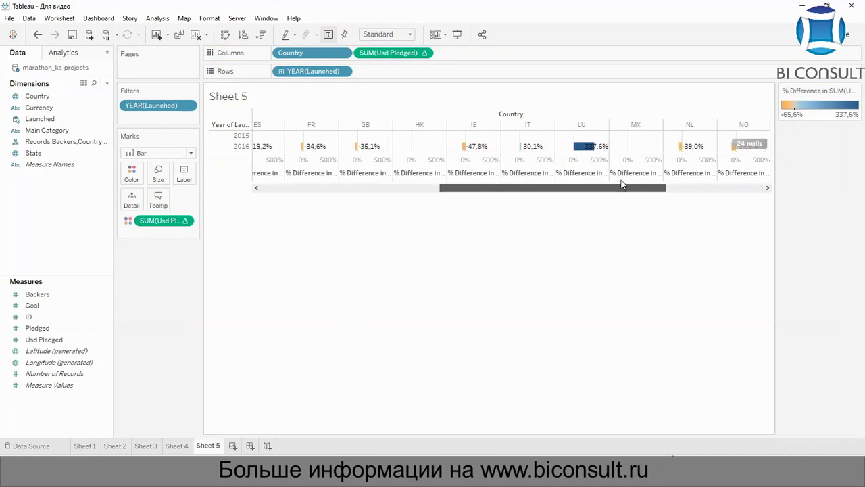
{"action": "left_click", "coordinate": [580, 124]}
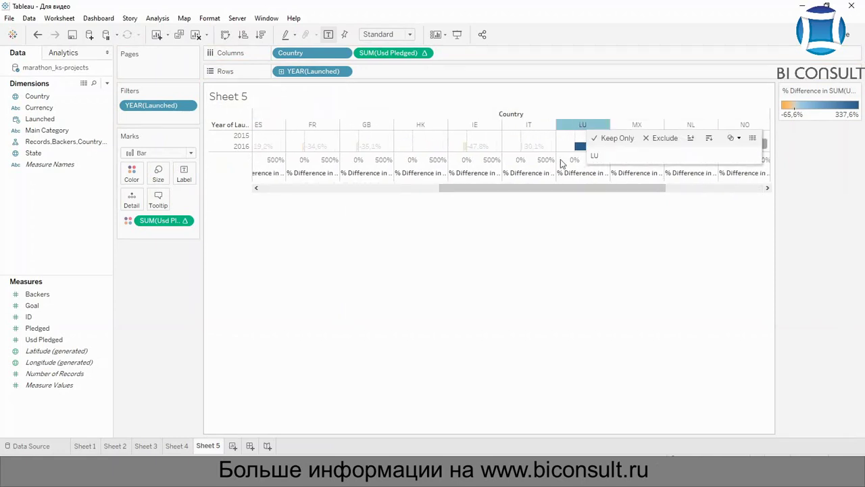
{"action": "left_click", "coordinate": [592, 238]}
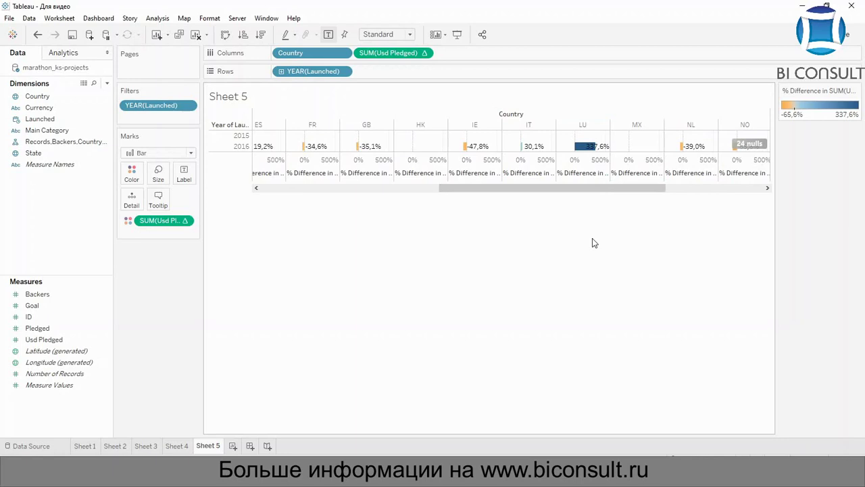